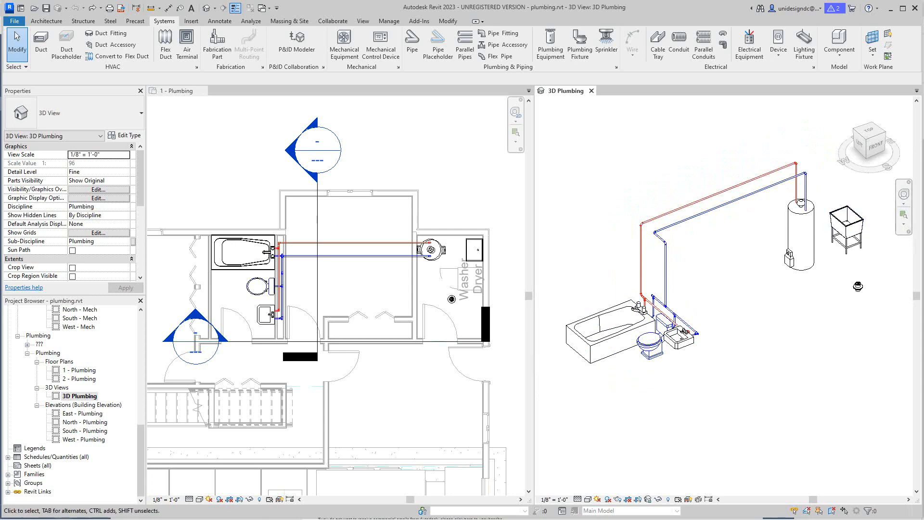
Review the view range settings of the 1 - Plumbing floor plan without changing them
scroll(340, 303, up, 2)
mouse_move(433, 298)
middle_down()
mouse_move(437, 273)
mouse_move(439, 289)
middle_up()
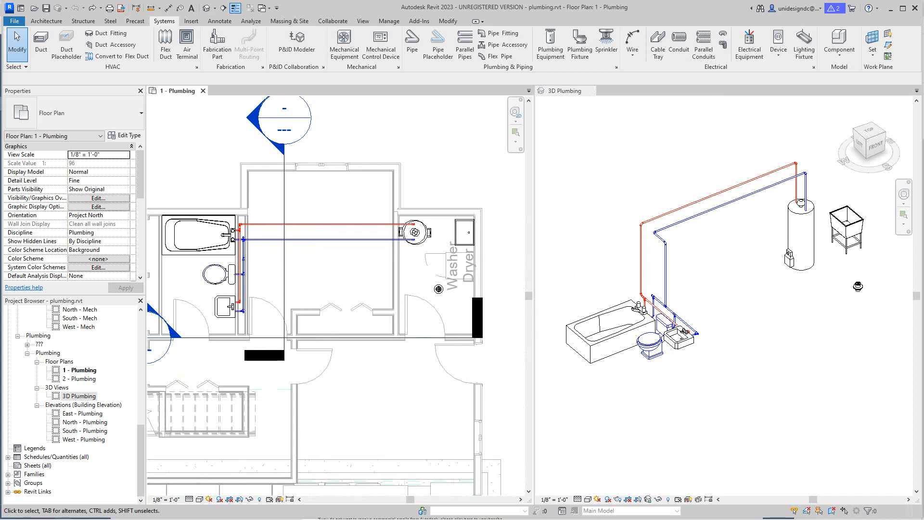
scroll(439, 289, up, 1)
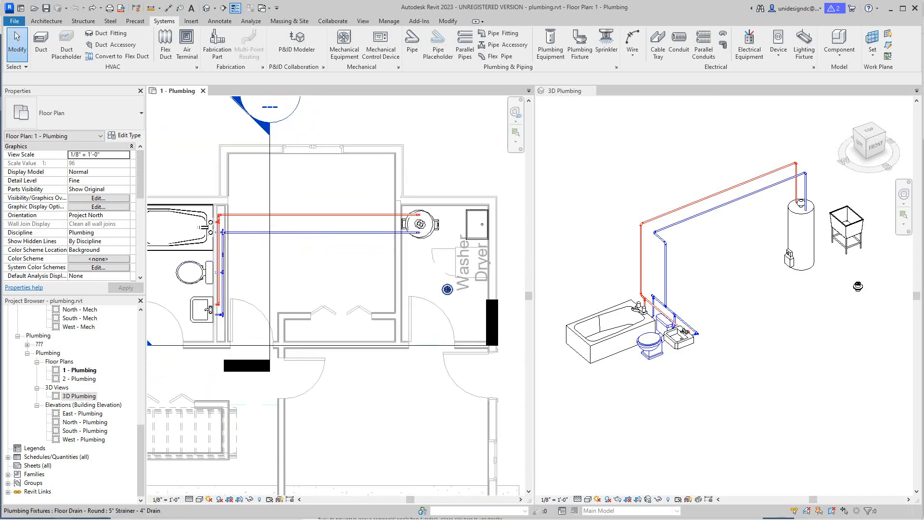
scroll(452, 291, up, 4)
scroll(444, 288, down, 7)
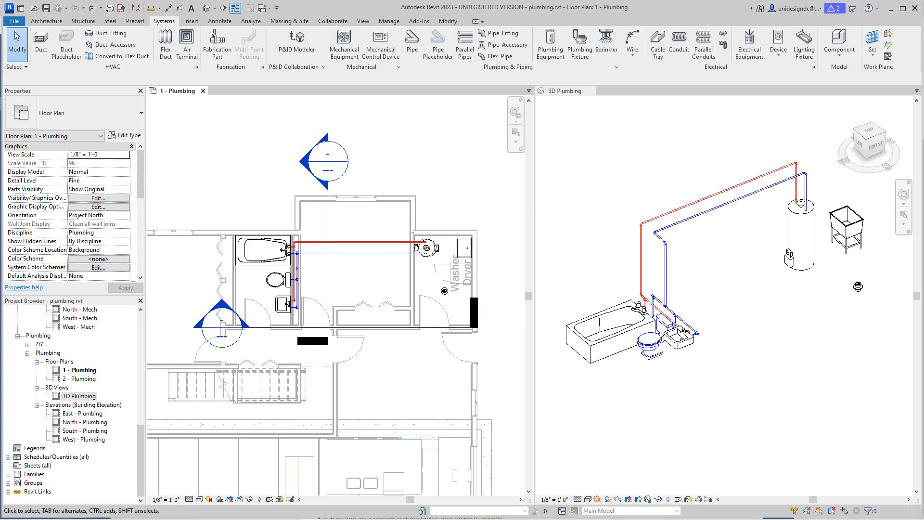
scroll(72, 212, down, 4)
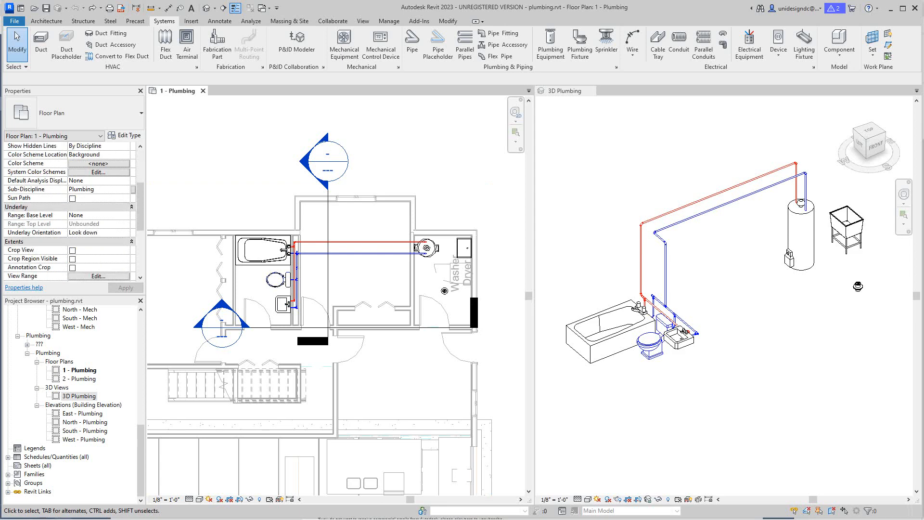
scroll(72, 211, down, 3)
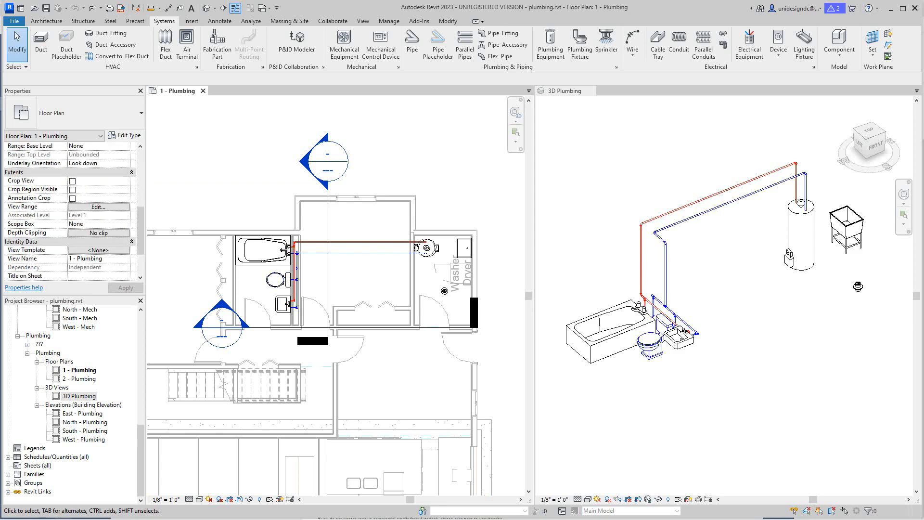
click(98, 207)
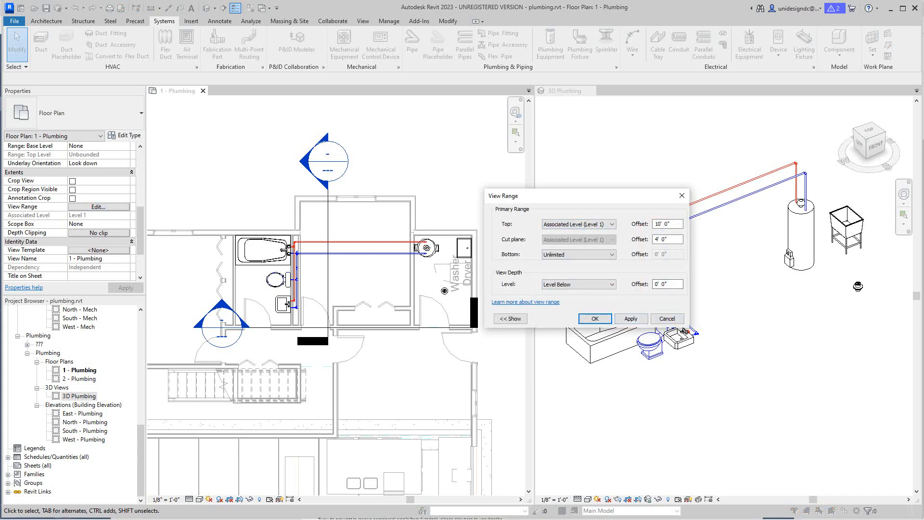
click(667, 318)
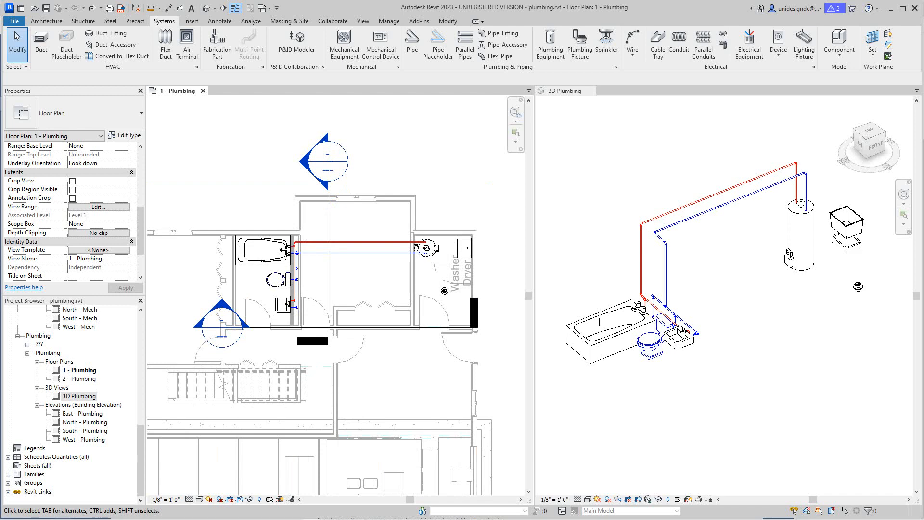
Apply Show Disconnects with only Pipe enabled and inspect the pipe runs in the floor plan
click(251, 21)
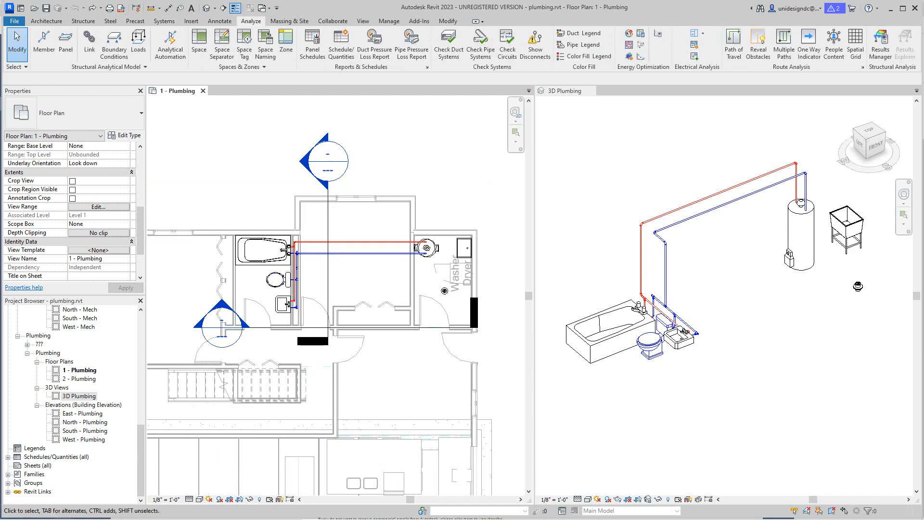
click(536, 44)
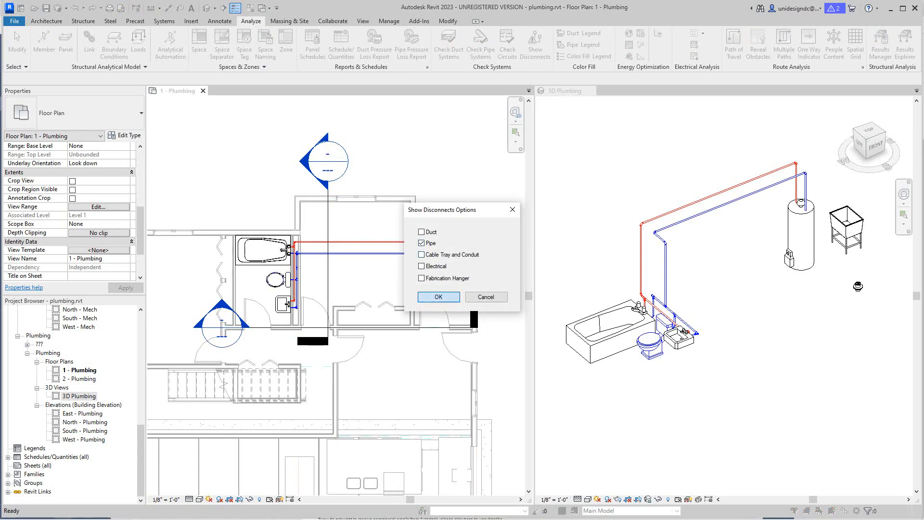
key(Return)
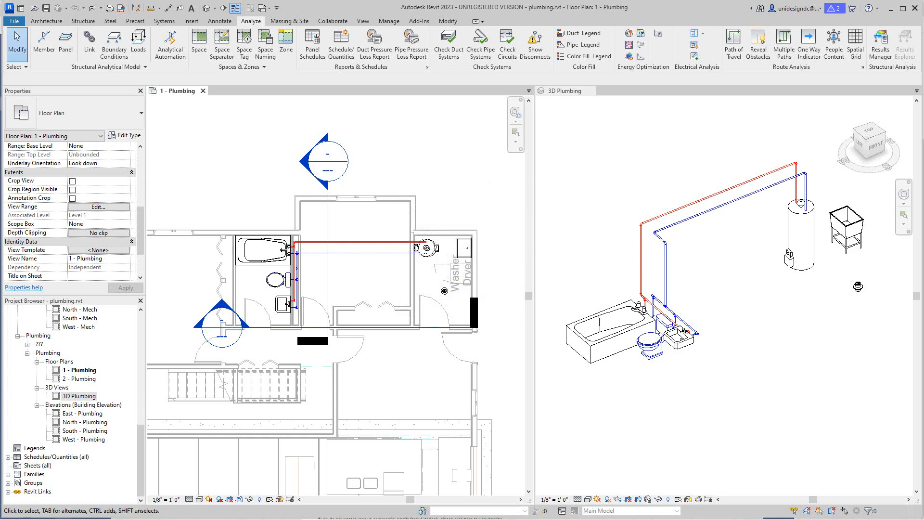
scroll(351, 260, up, 2)
middle_drag(352, 260, 352, 278)
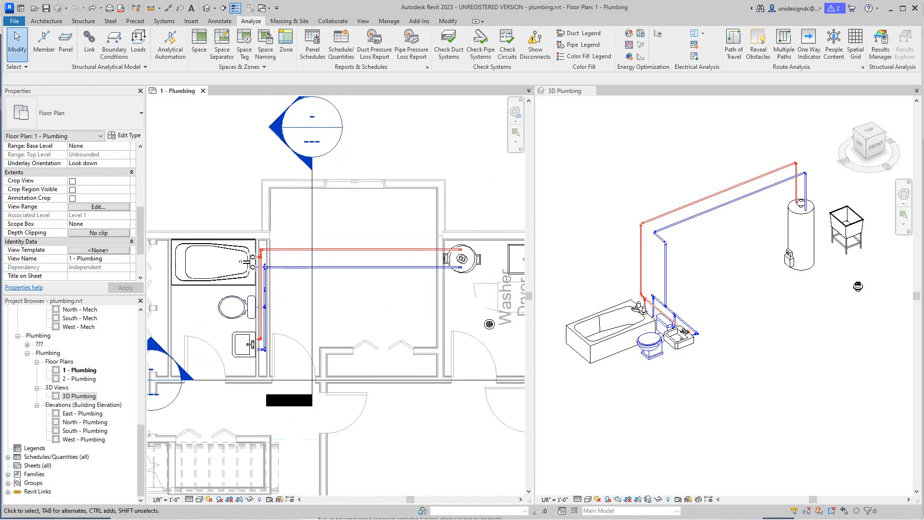
scroll(353, 278, down, 3)
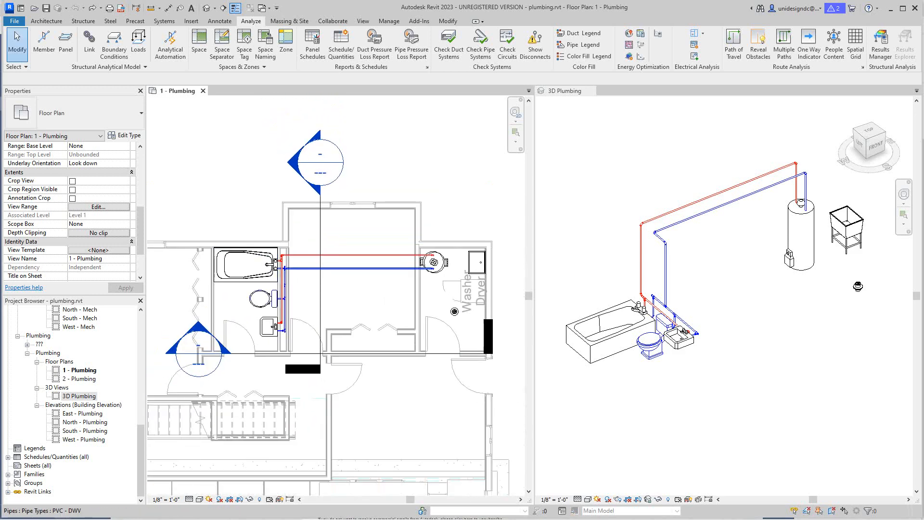
mouse_move(353, 278)
middle_down()
mouse_move(351, 288)
mouse_move(350, 277)
middle_up()
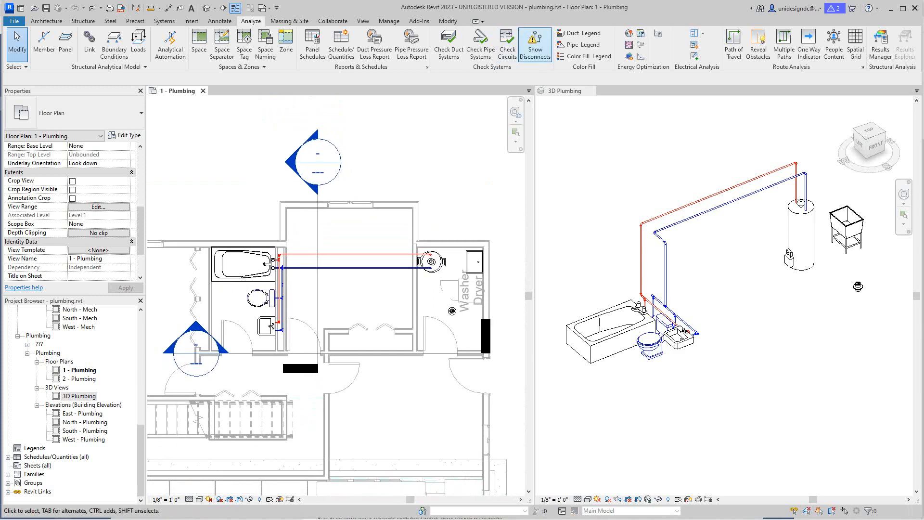
Reapply the pipe-only disconnect display and check the bathroom piping in the floor plan
click(535, 45)
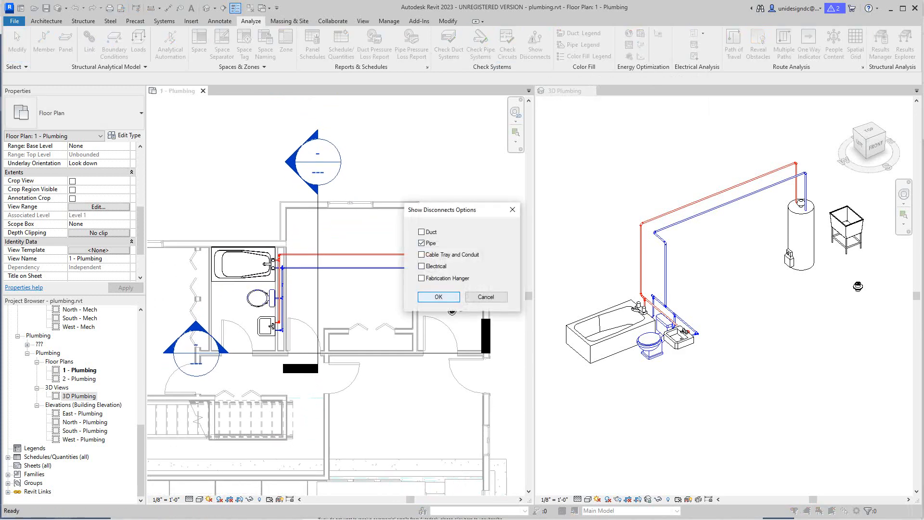
click(438, 296)
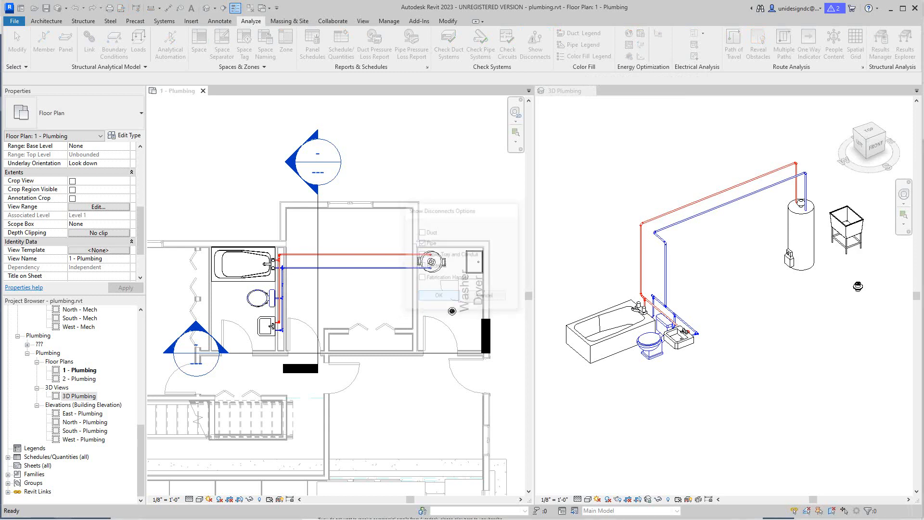
scroll(260, 298, up, 1)
scroll(282, 299, up, 1)
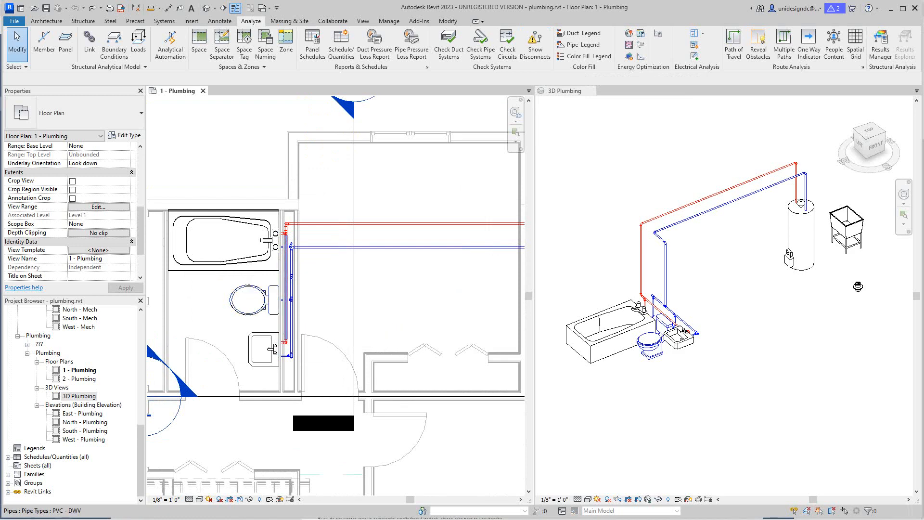
scroll(273, 290, down, 2)
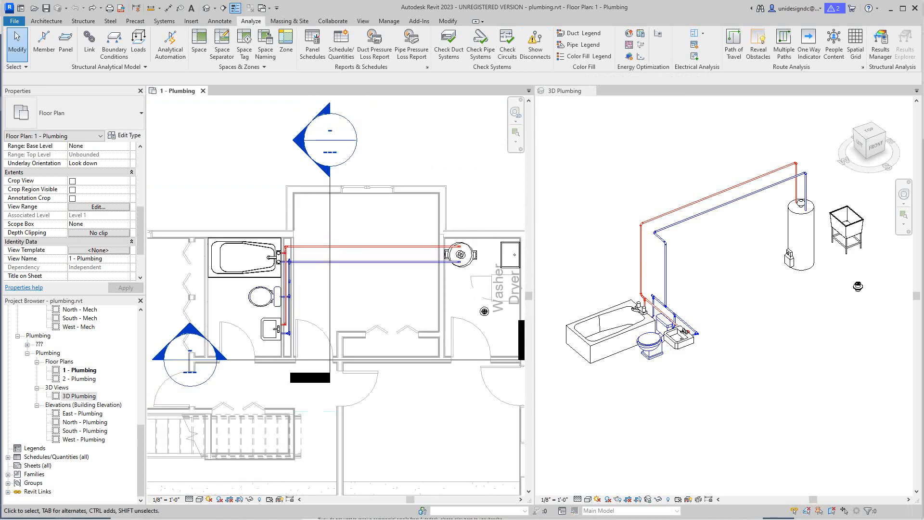
middle_drag(327, 289, 335, 306)
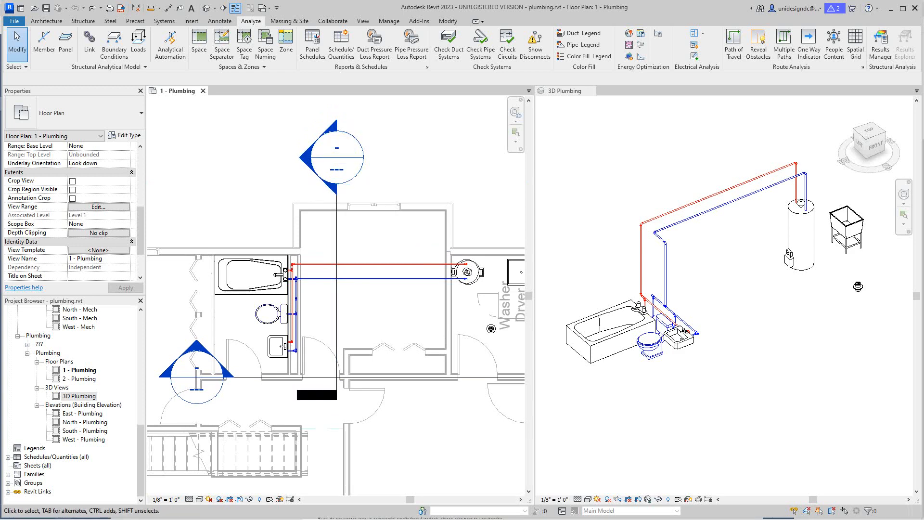
Set the floor plan's visual style to Wireframe and confirm Show Disconnects for Pipe only
click(199, 500)
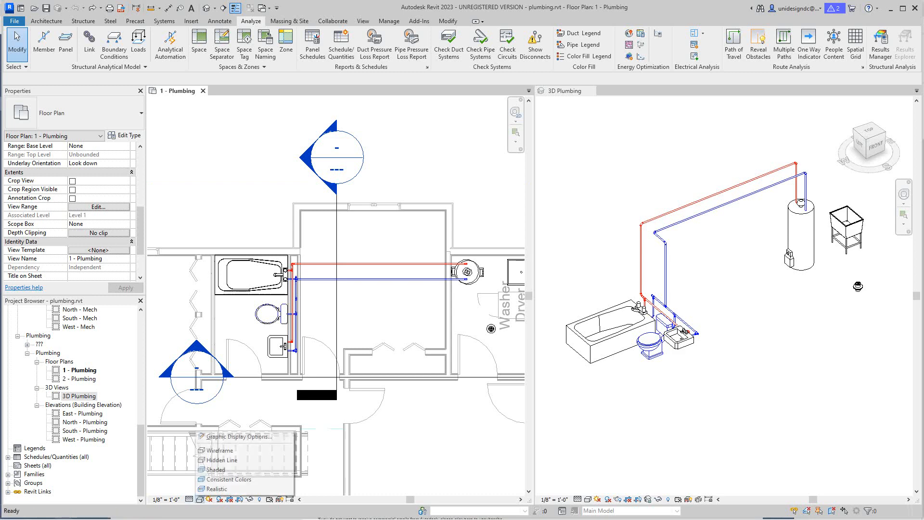
click(219, 450)
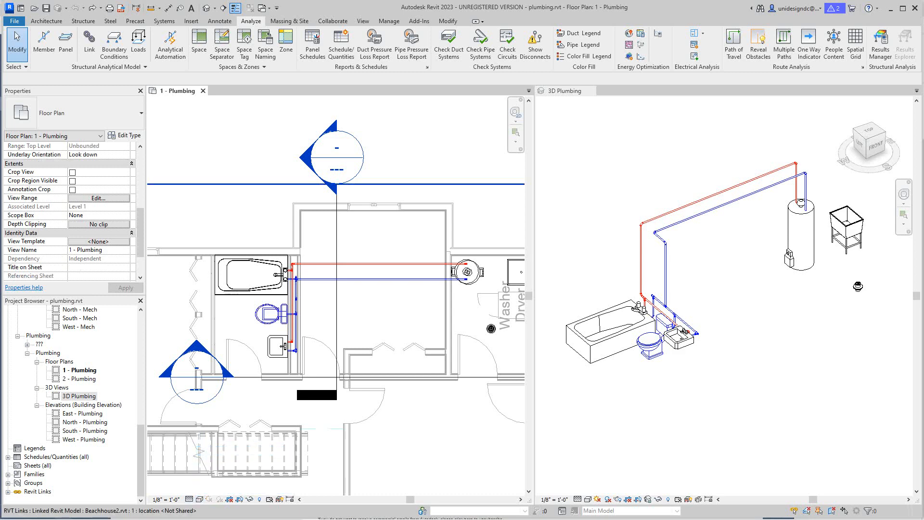
scroll(280, 308, down, 2)
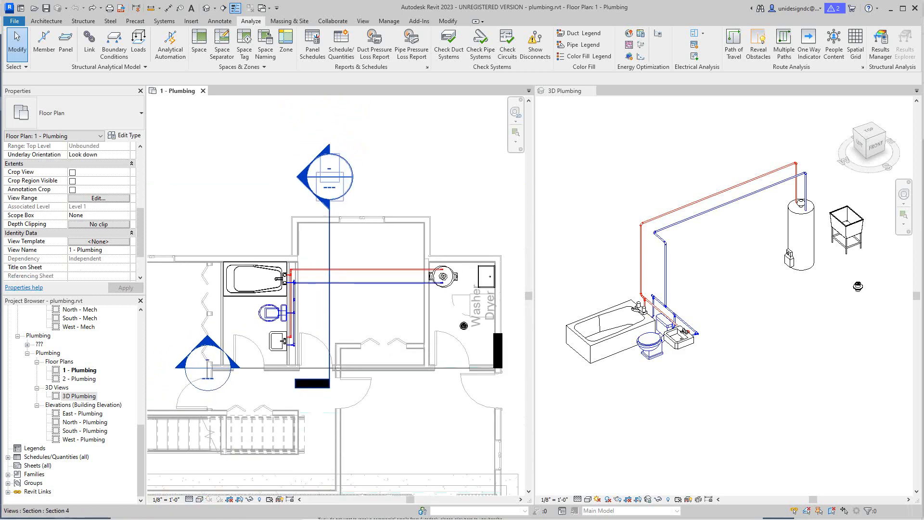
click(535, 44)
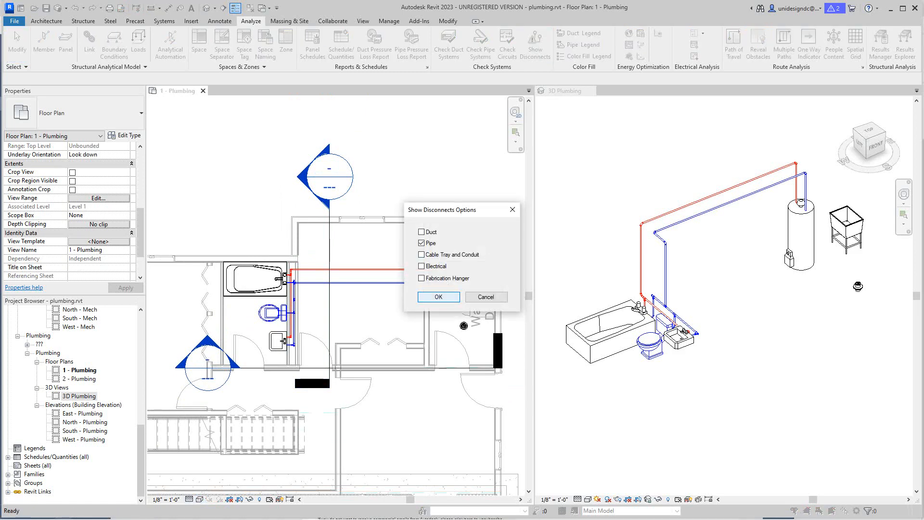
key(Return)
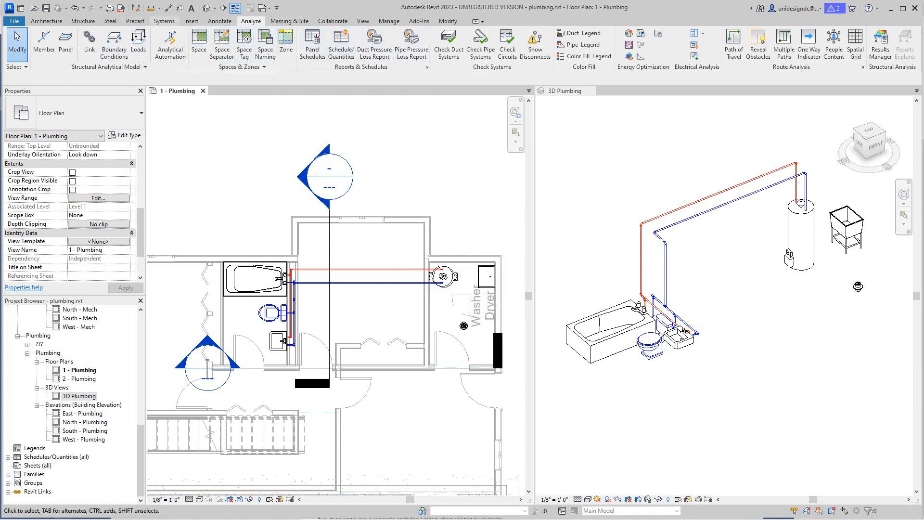
In the pipe conversion settings for Hydronic Supply, set the main pipe type to PVC - DWV and its middle elevation to -1' - 0"
click(164, 20)
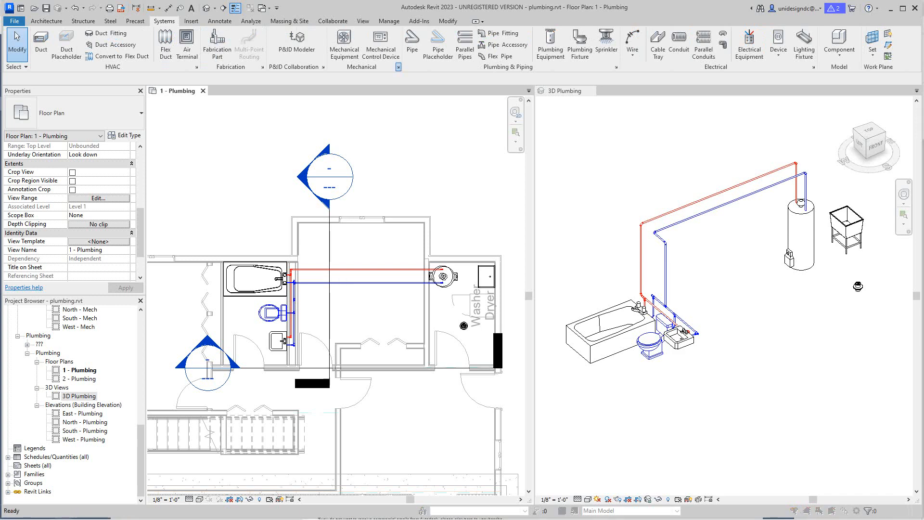
click(399, 67)
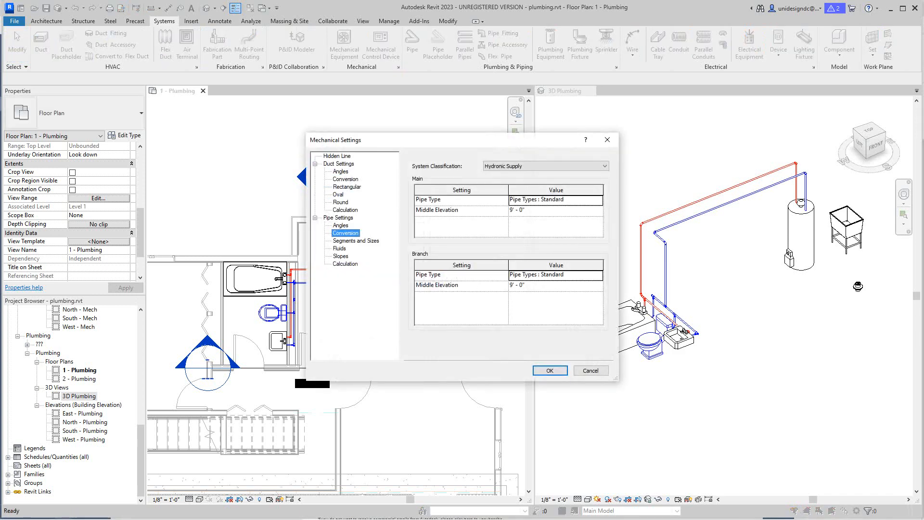
click(598, 200)
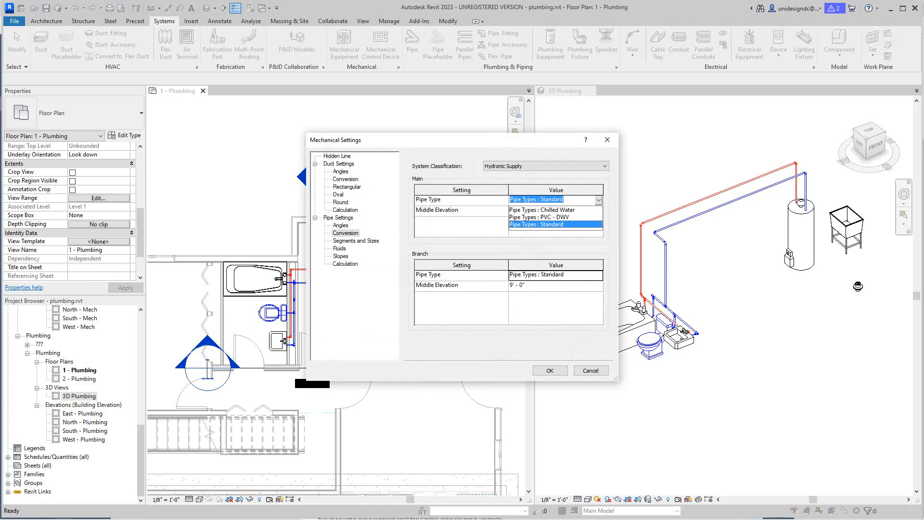
click(554, 217)
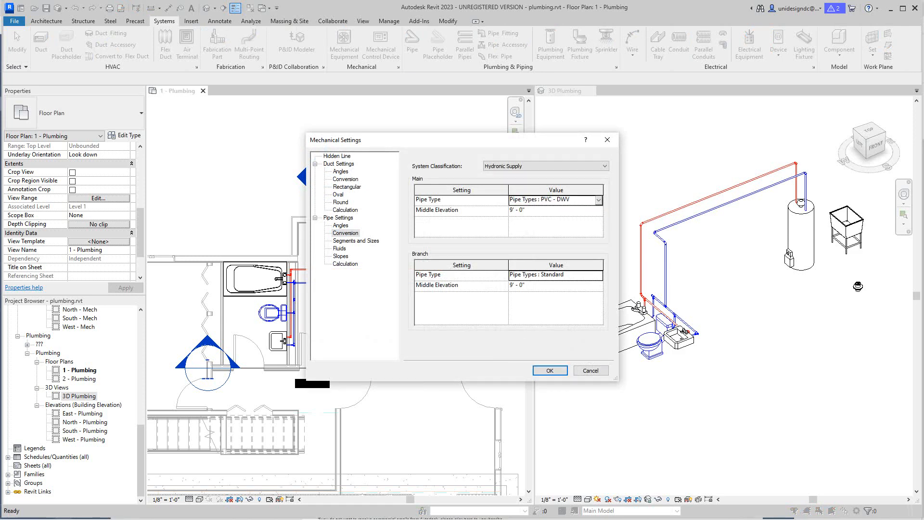
click(554, 211)
text(-1)
key(Return)
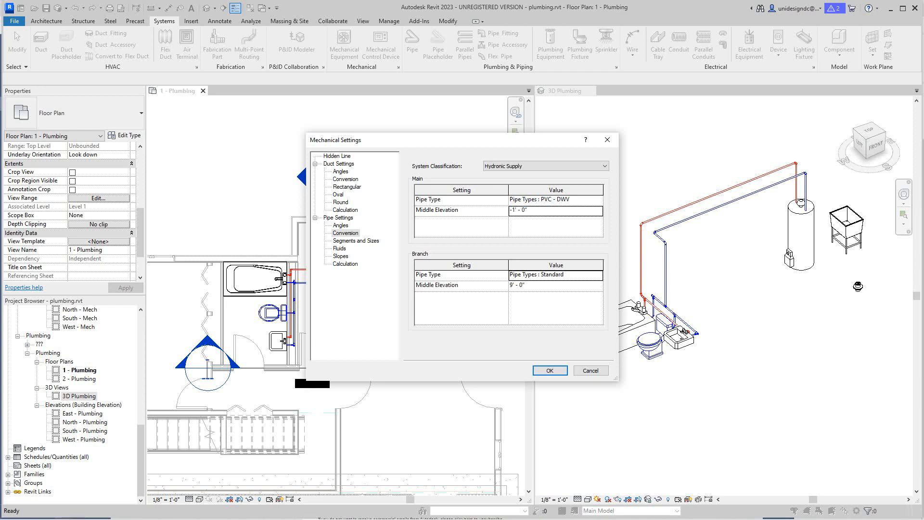
Set the Hydronic Supply branch pipe type to PVC - DWV and its middle elevation to -1' - 0"
click(599, 275)
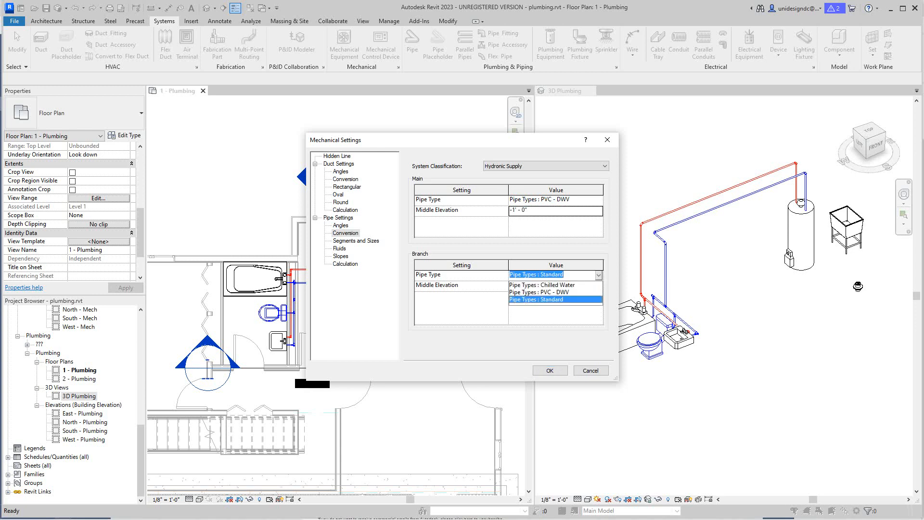
key(Up)
key(Return)
click(550, 286)
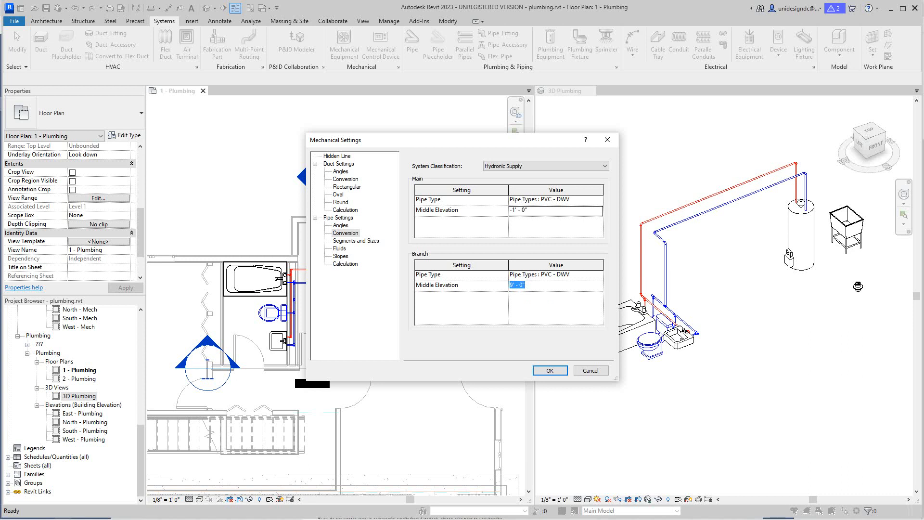
text(-1)
key(Tab)
Switch the pipe conversion system classification to Sanitary and accept the mechanical settings
click(345, 233)
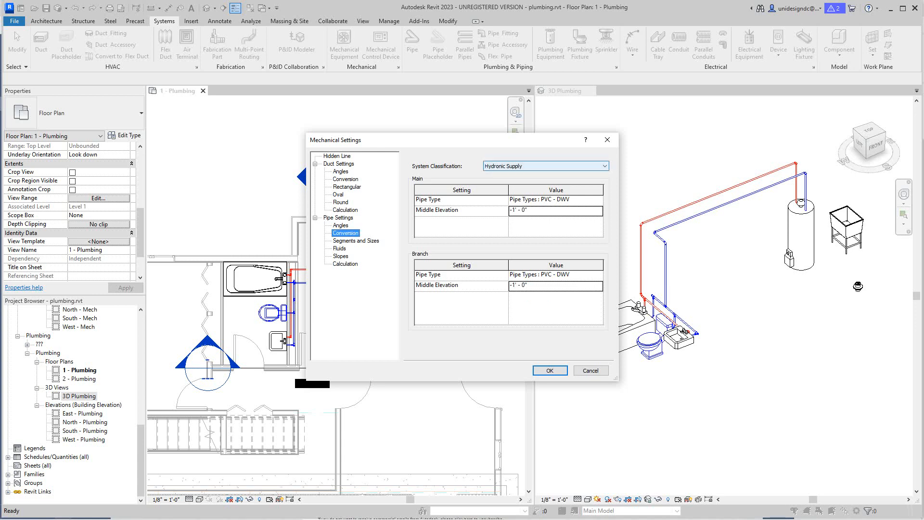
click(544, 165)
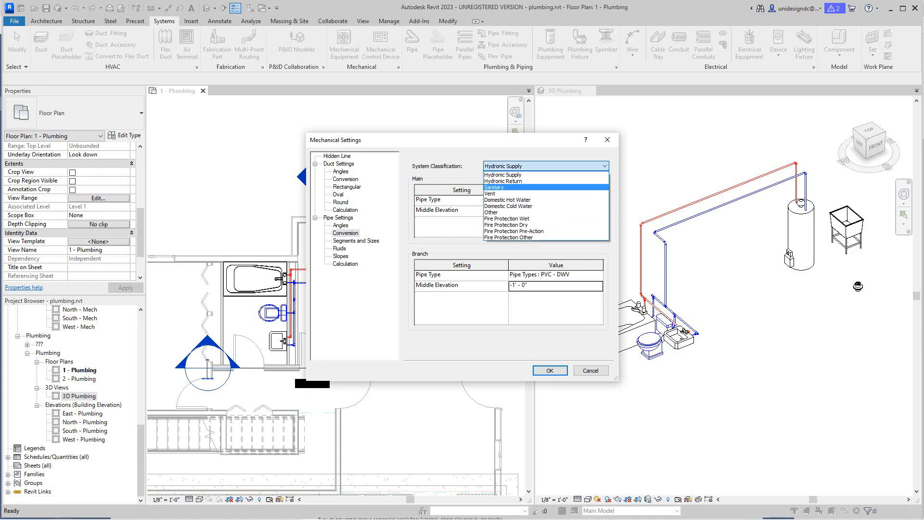
click(498, 187)
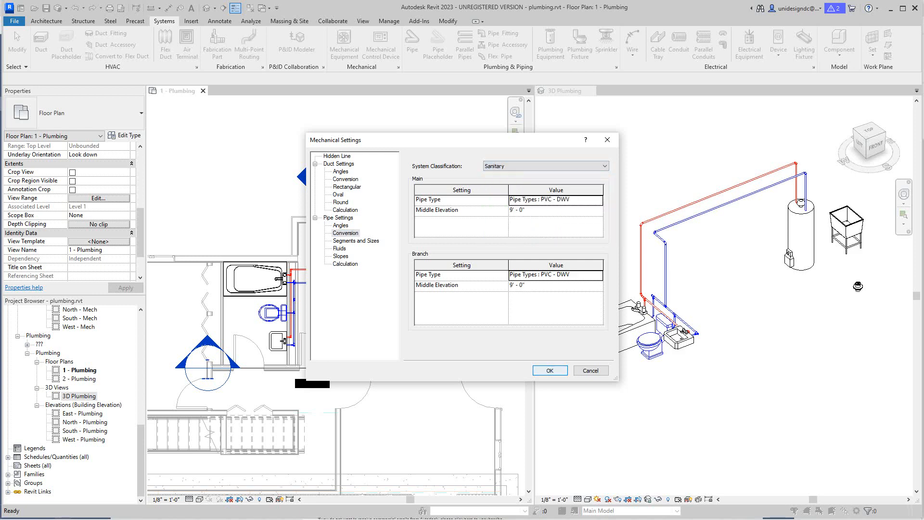
click(550, 371)
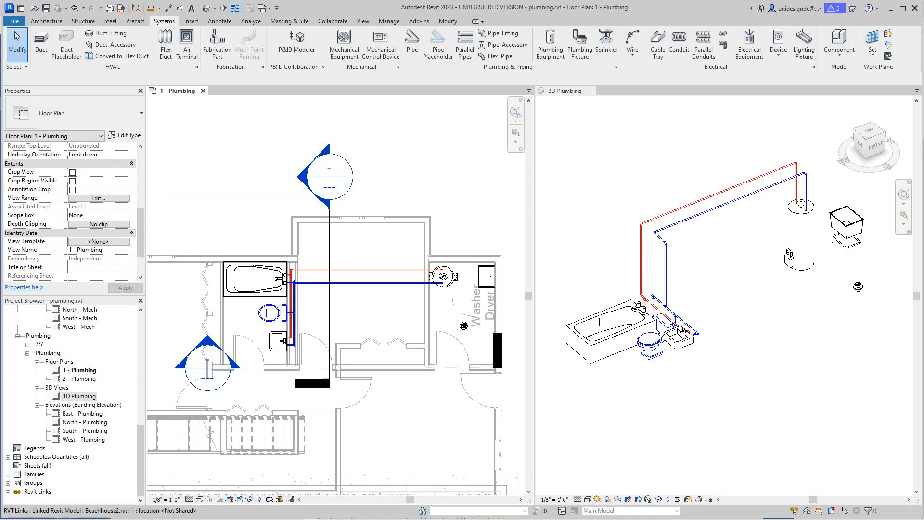
scroll(477, 318, down, 1)
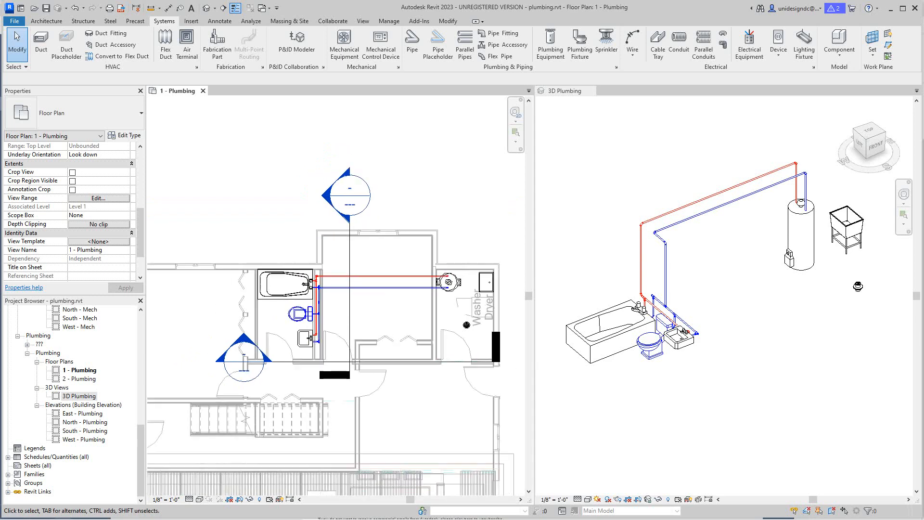
Create a Sanitary piping system from the round floor drain in the laundry area
scroll(455, 317, up, 3)
scroll(378, 321, down, 3)
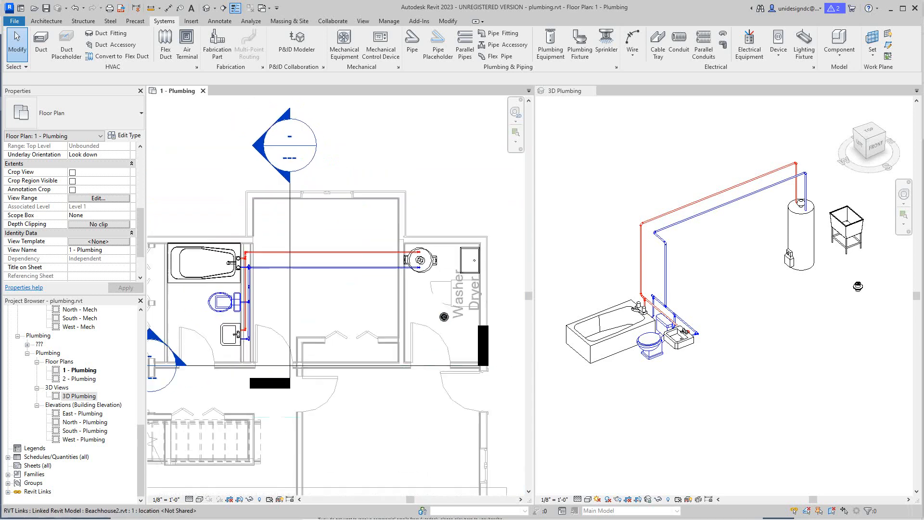
scroll(442, 330, up, 3)
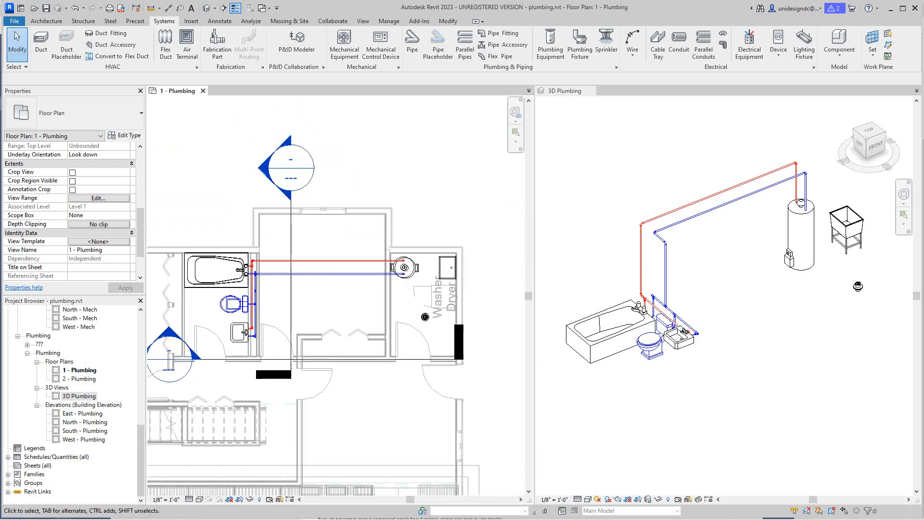
click(419, 310)
scroll(420, 311, down, 2)
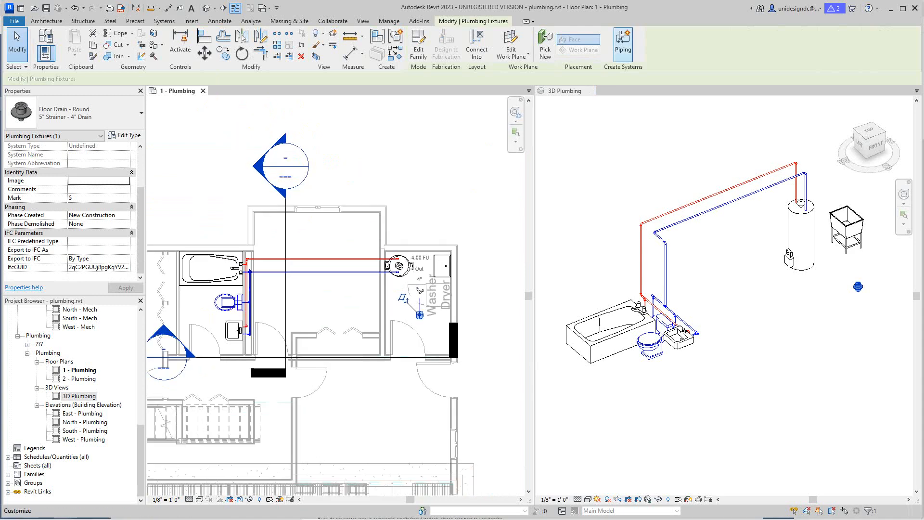
click(623, 43)
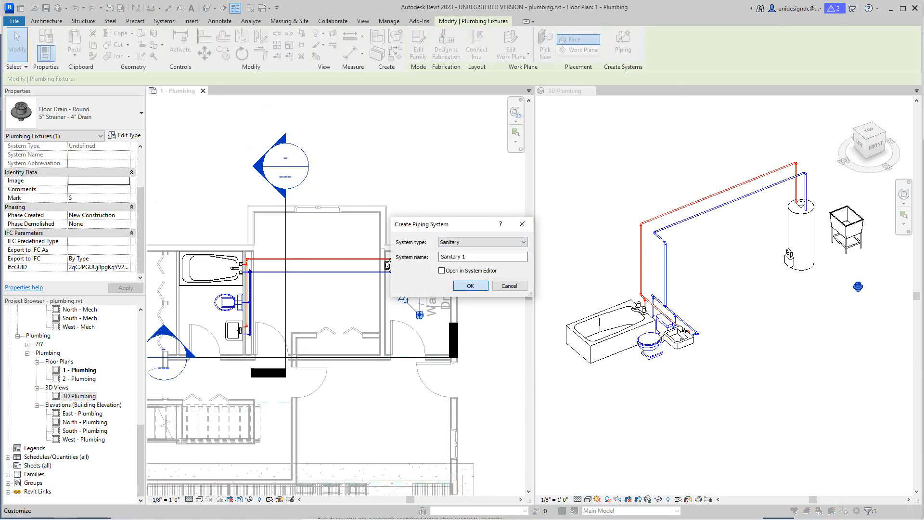
key(Return)
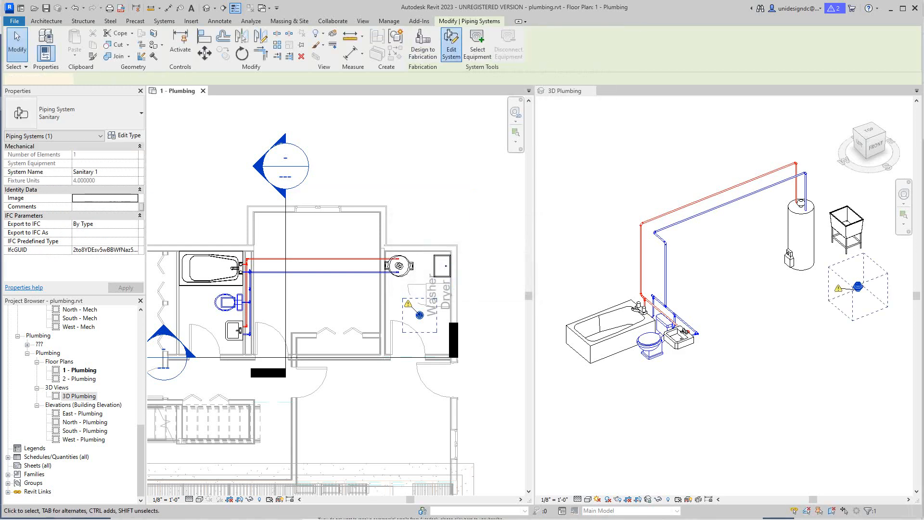
Add the laundry sink, toilet, bathroom sink and bathtub to the sanitary system and finish editing it
click(451, 46)
scroll(407, 241, down, 2)
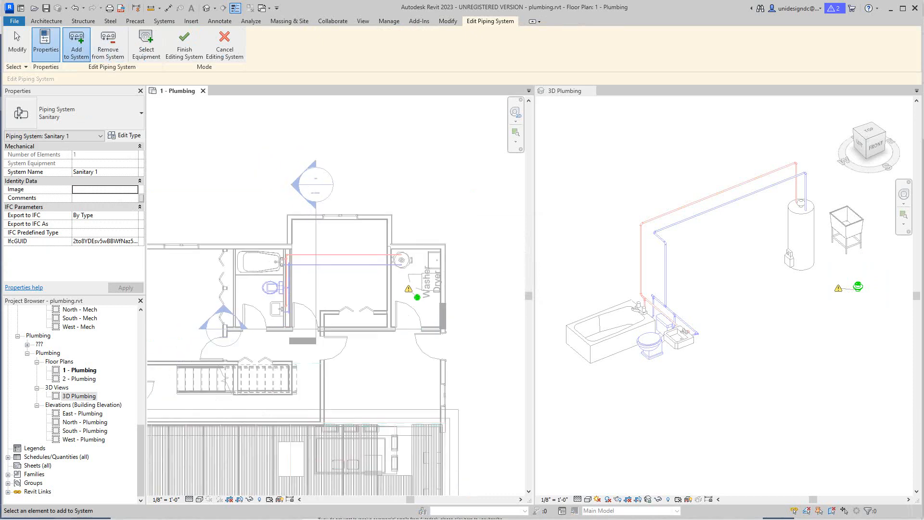
scroll(389, 305, up, 3)
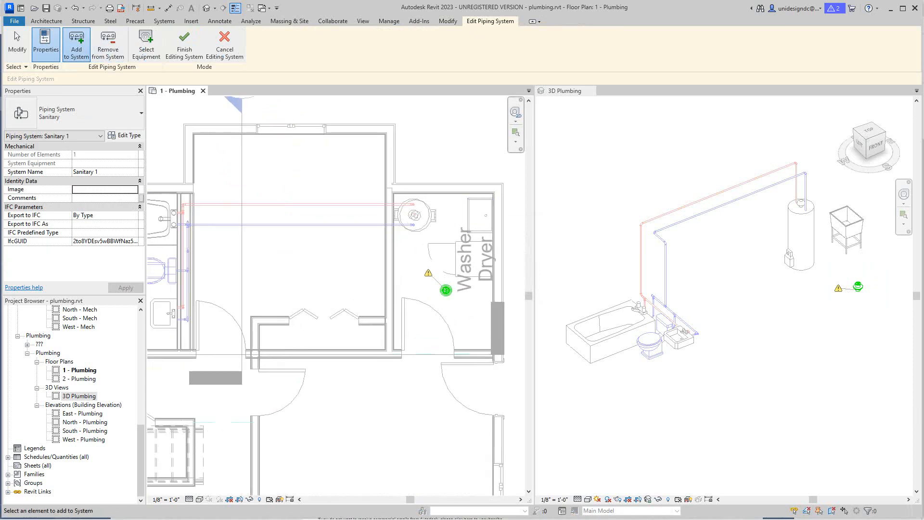
click(480, 213)
scroll(398, 269, down, 3)
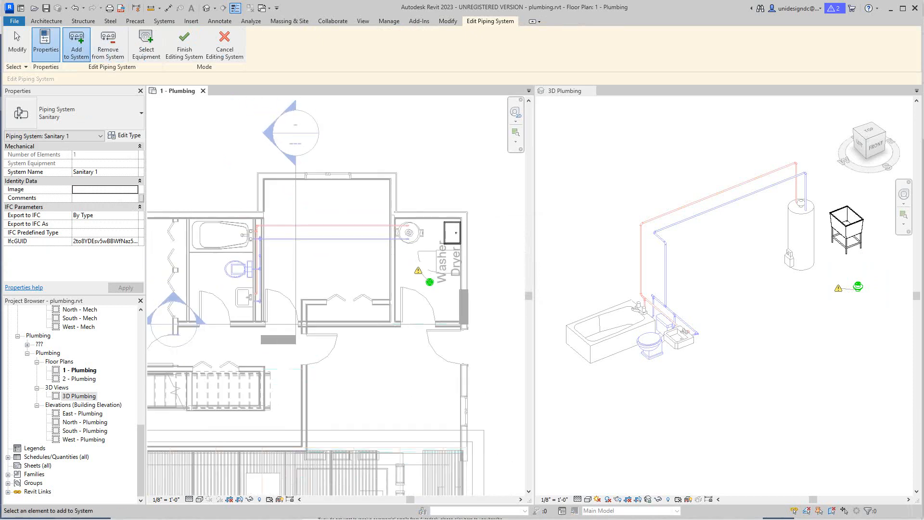
scroll(400, 274, up, 2)
scroll(335, 298, down, 3)
scroll(267, 339, up, 3)
click(217, 279)
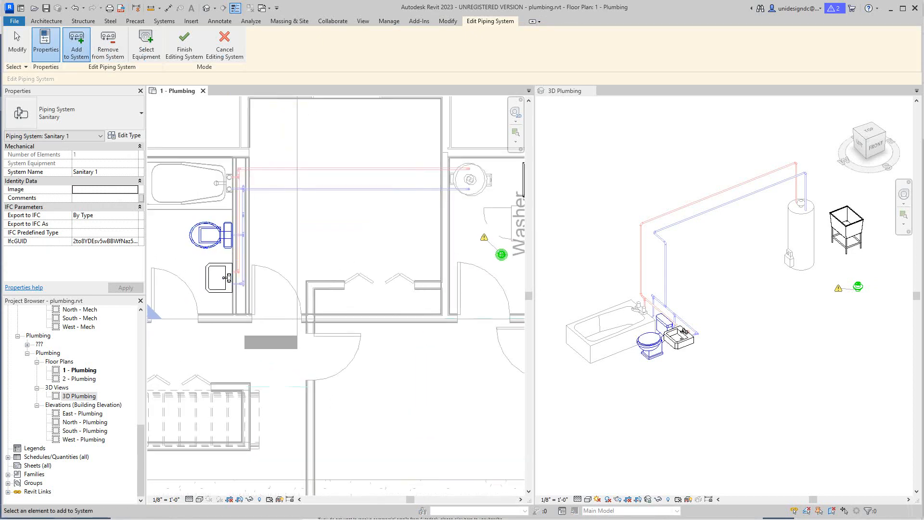
click(193, 183)
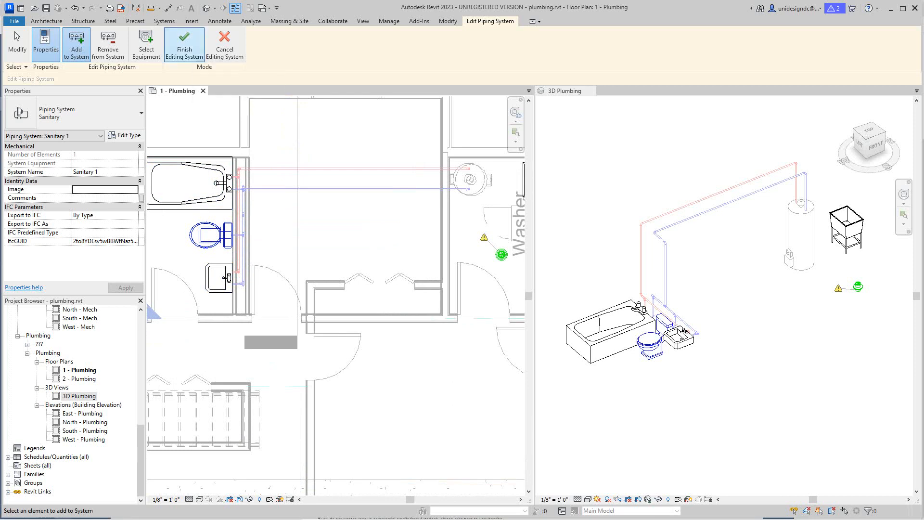
click(185, 43)
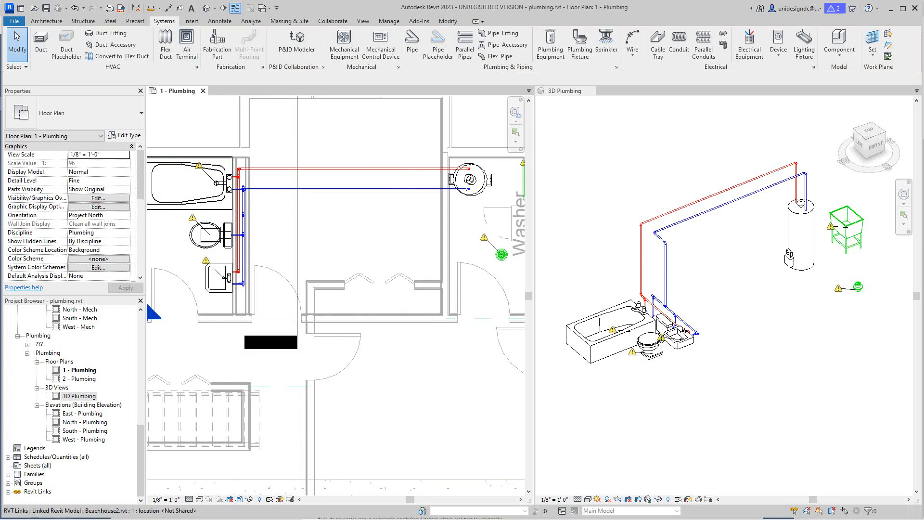
middle_drag(501, 254, 458, 273)
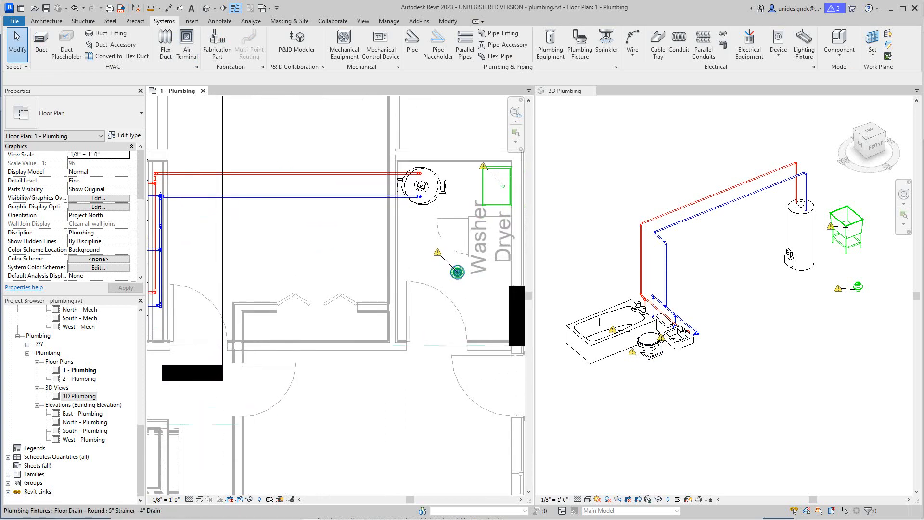
click(457, 272)
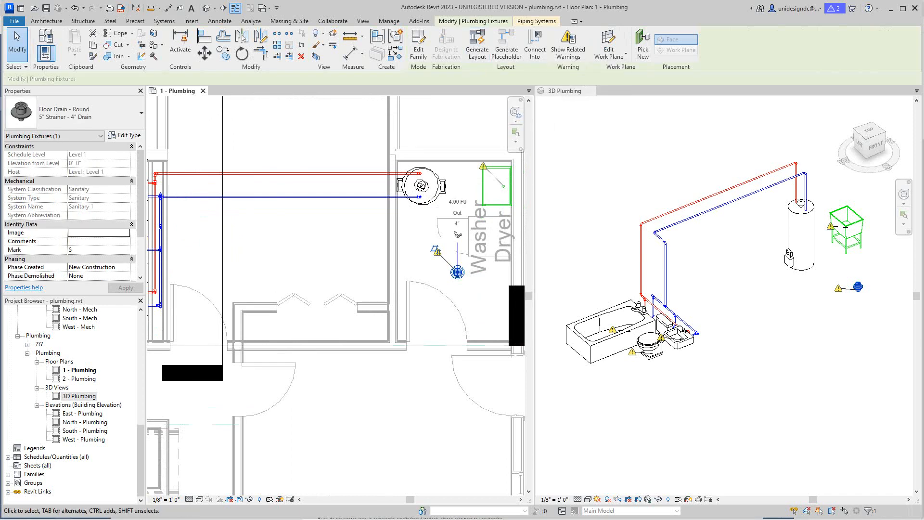
click(477, 46)
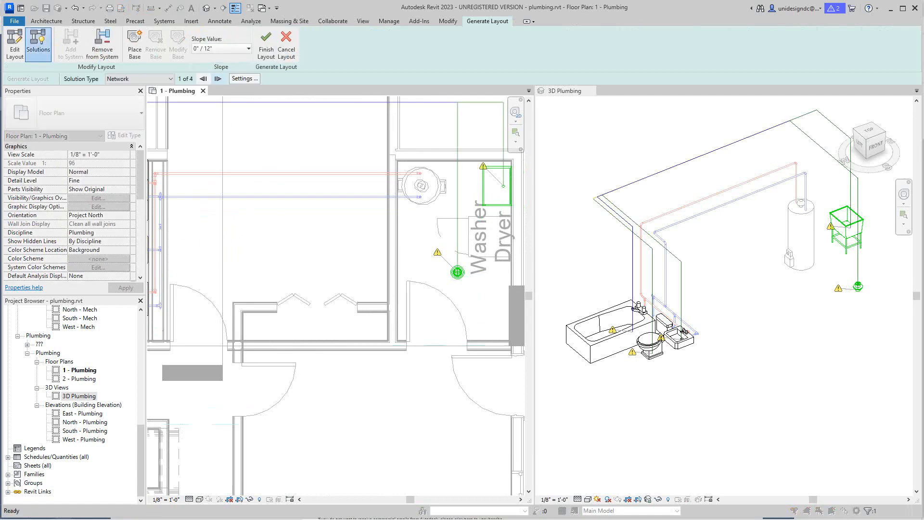
scroll(835, 355, down, 1)
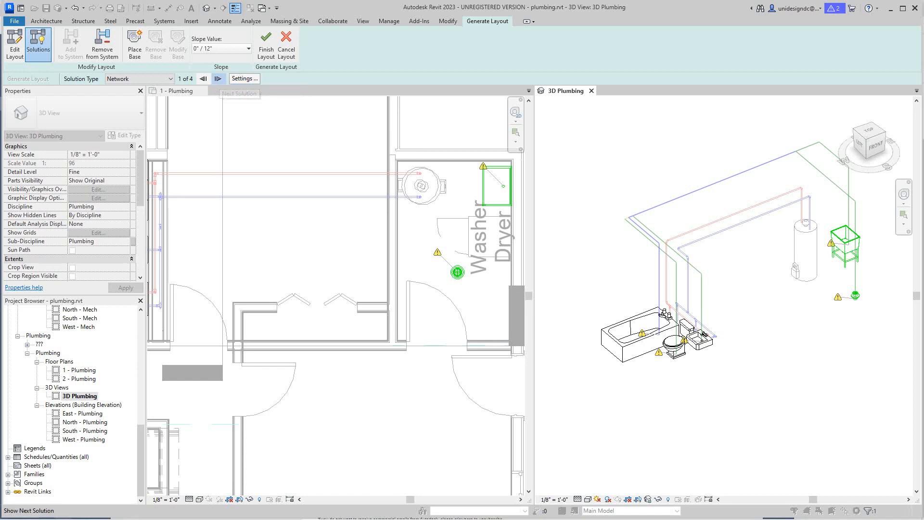
click(219, 78)
click(218, 78)
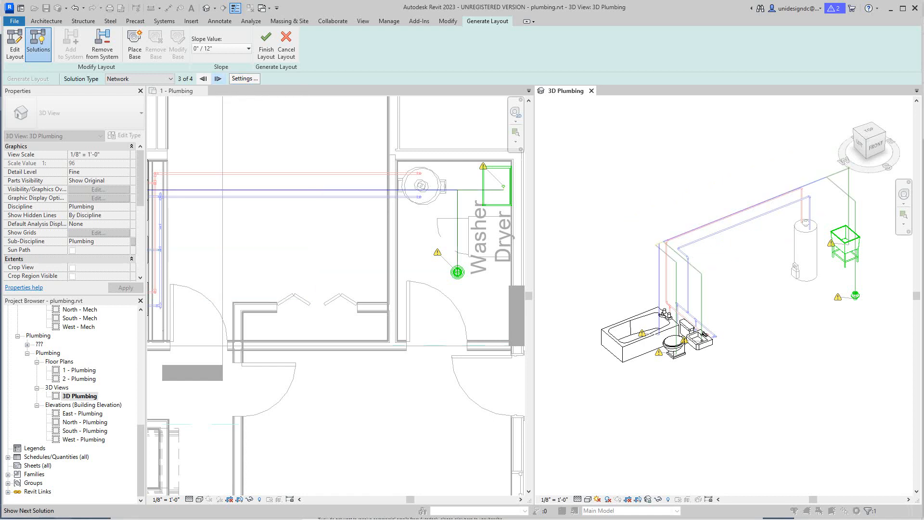
click(218, 78)
click(218, 78)
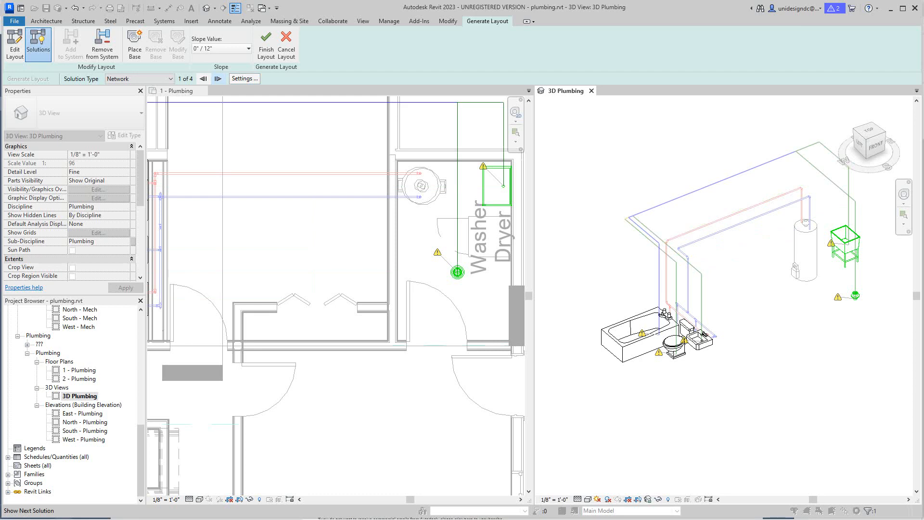
click(218, 79)
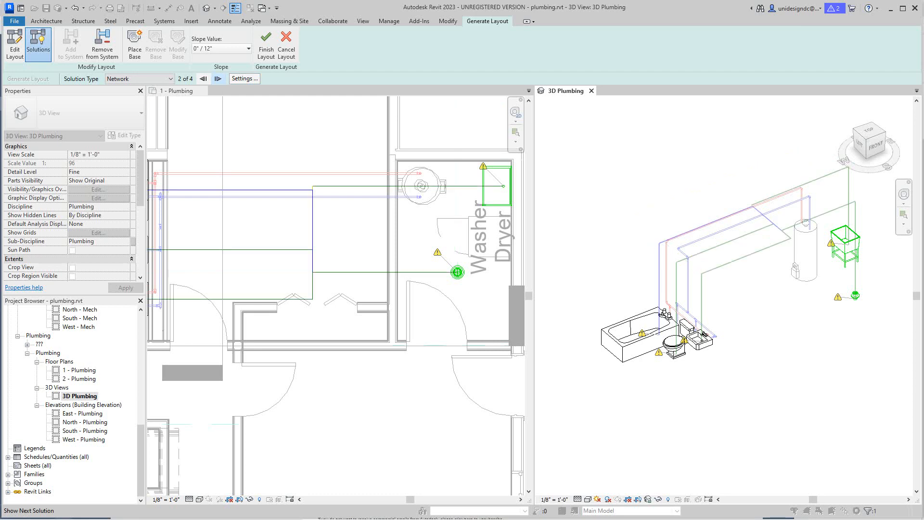
click(286, 45)
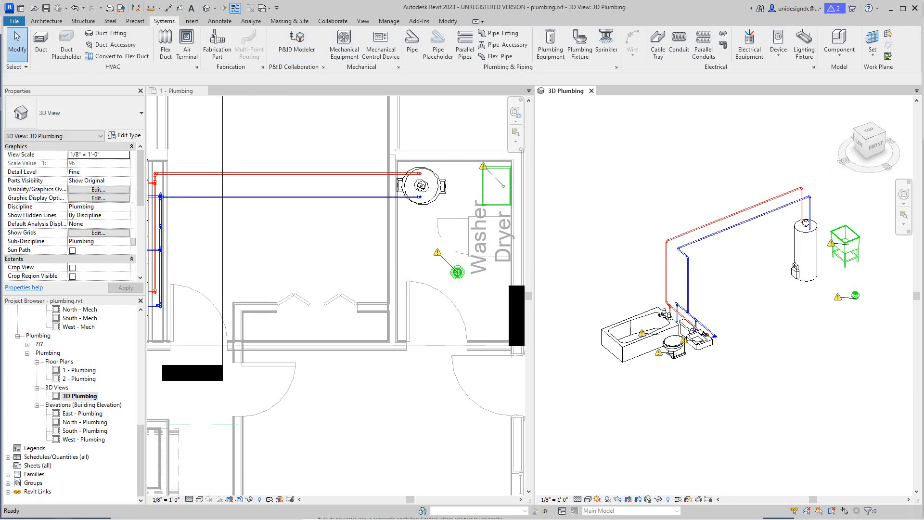
scroll(353, 269, down, 4)
scroll(198, 231, up, 2)
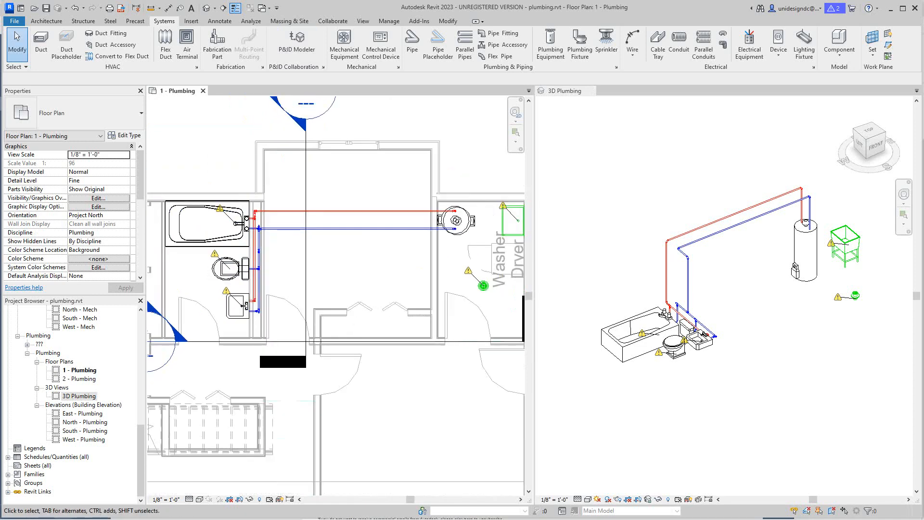
scroll(732, 354, down, 1)
scroll(732, 355, up, 2)
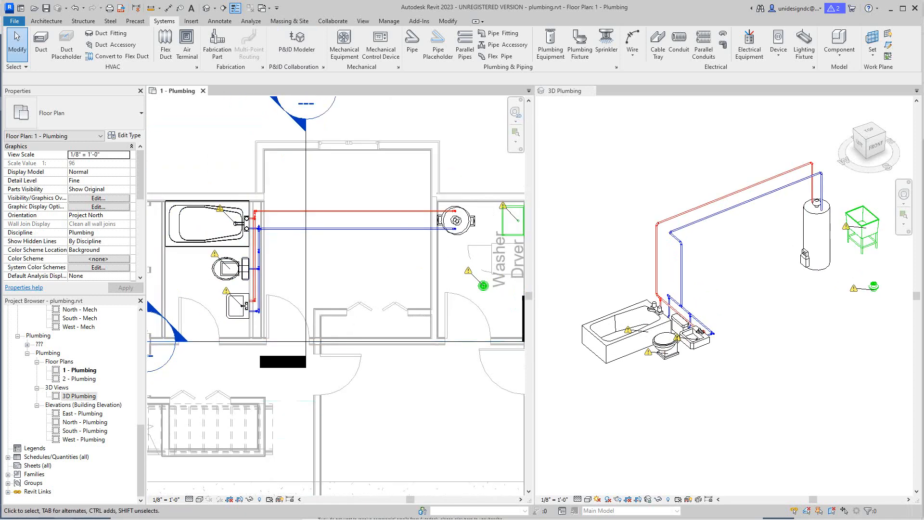
scroll(383, 414, down, 2)
scroll(328, 326, up, 2)
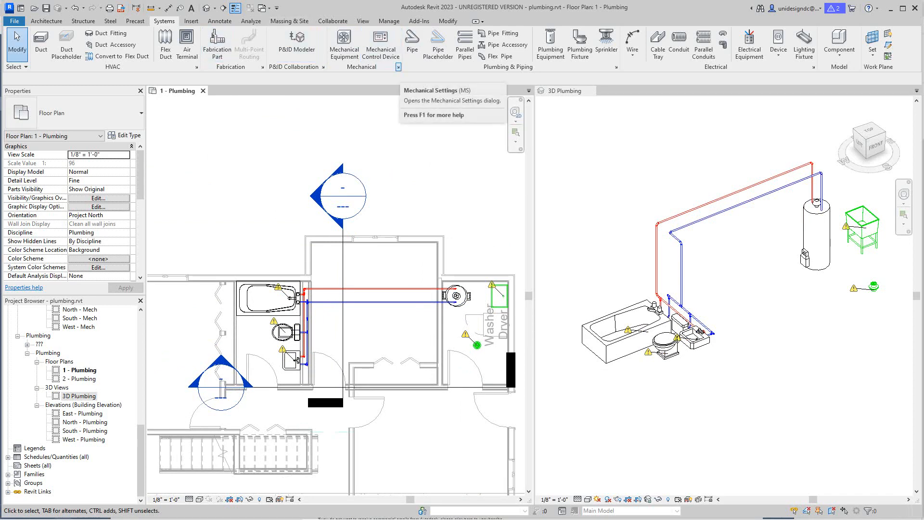
In the pipe conversion settings for Sanitary, set the main and branch middle elevations to -1' - 0" and accept the settings
click(399, 67)
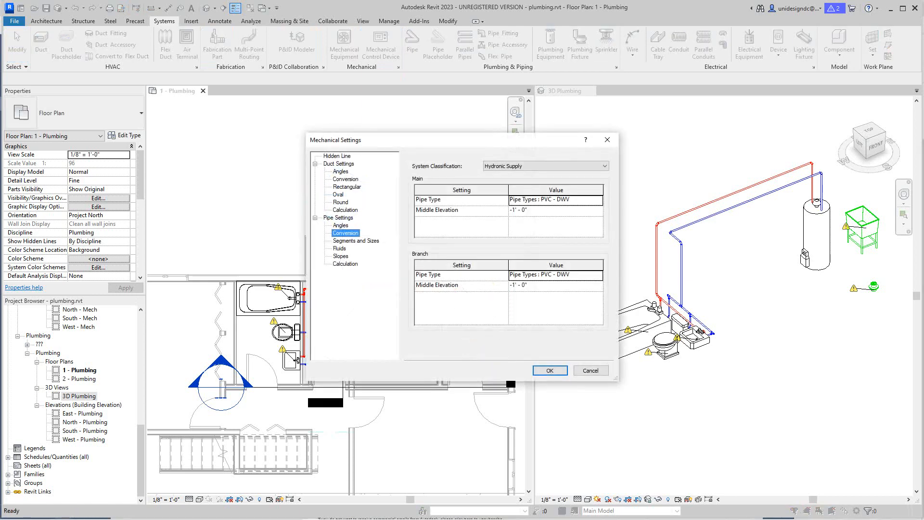
click(546, 165)
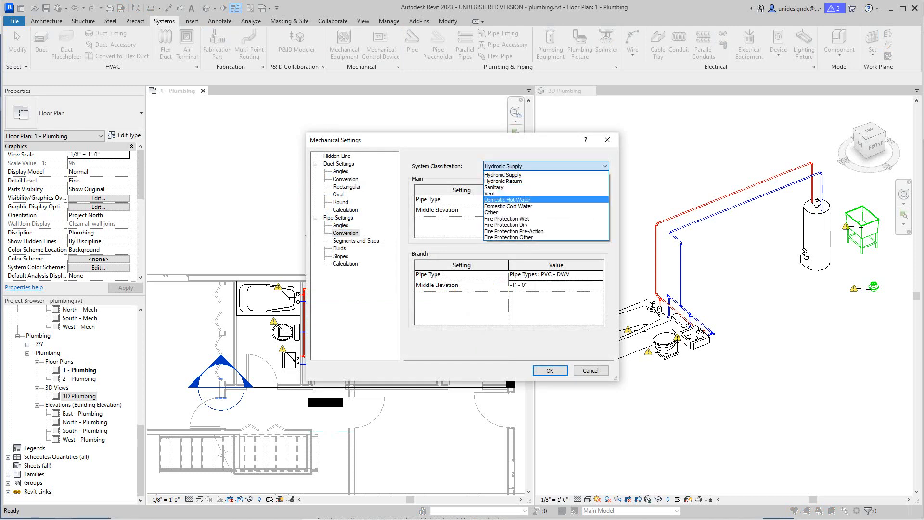
click(496, 187)
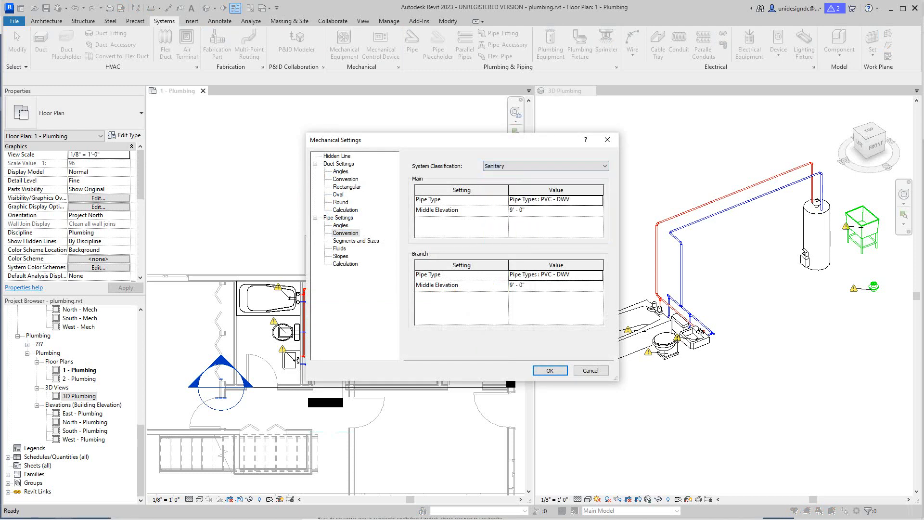
click(517, 210)
text(-1)
key(Tab)
text(-1)
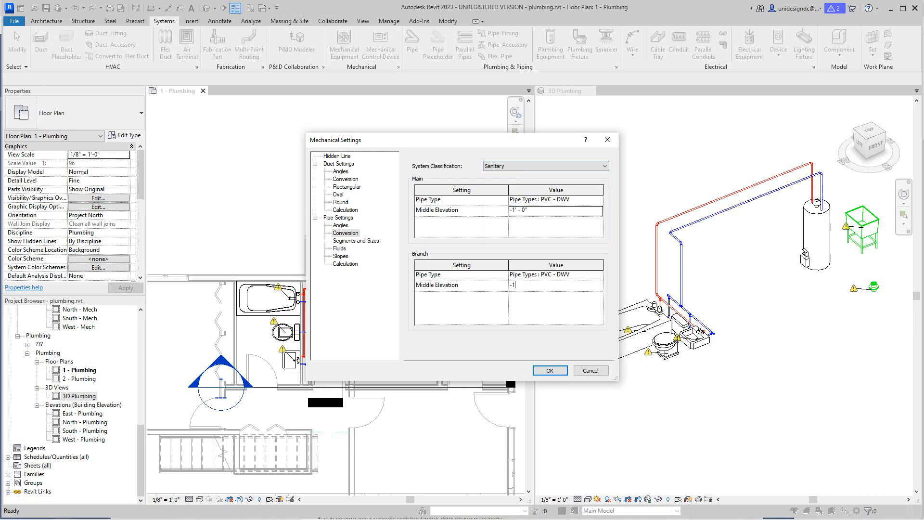
key(Tab)
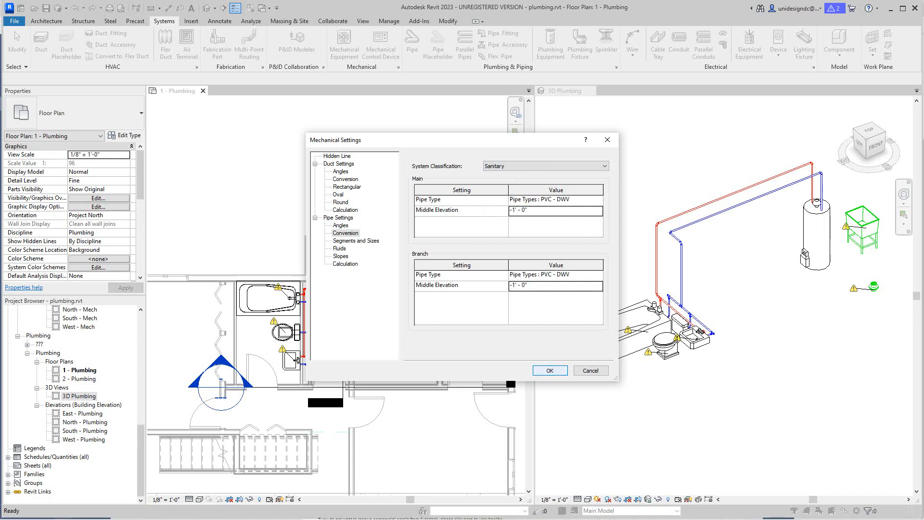
click(550, 371)
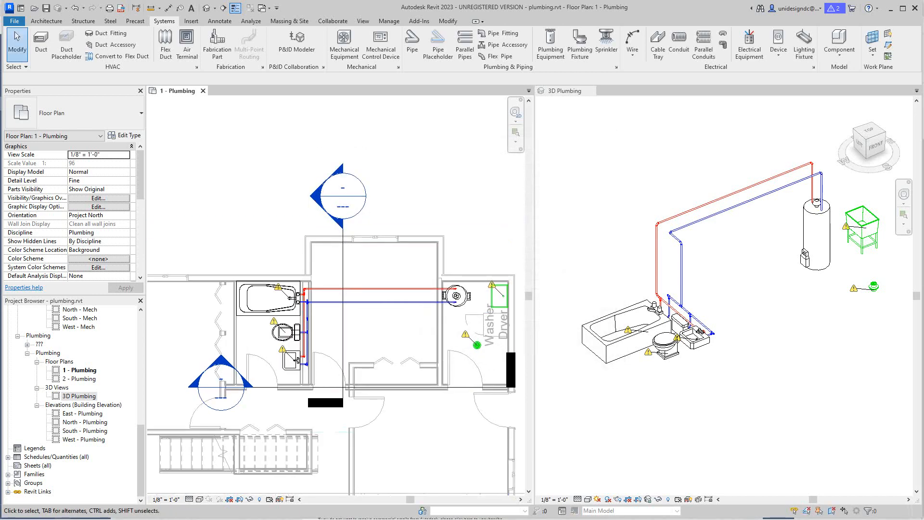
Start generating a piping layout for the sanitary system from the round floor drain in the laundry area
scroll(365, 170, down, 1)
middle_drag(365, 170, 344, 187)
scroll(405, 321, up, 3)
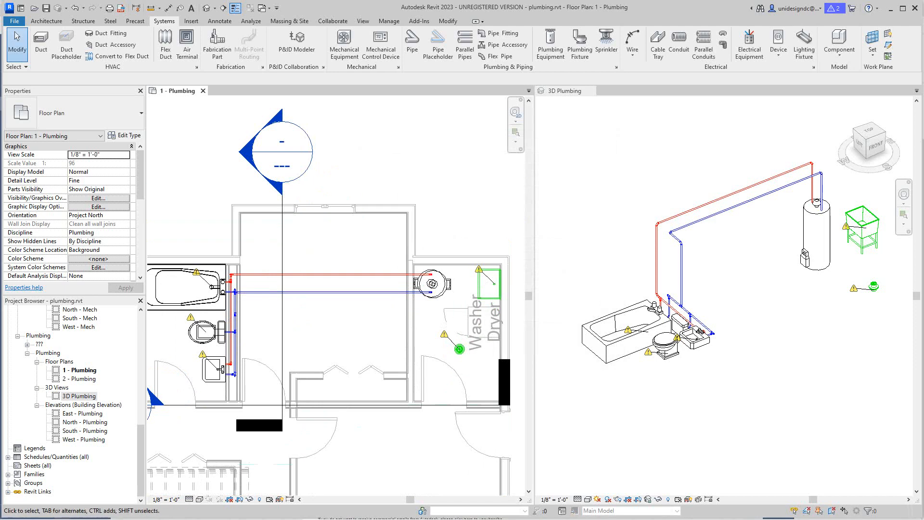
scroll(409, 337, down, 2)
middle_drag(409, 337, 391, 269)
scroll(438, 376, up, 2)
scroll(436, 376, down, 3)
middle_drag(436, 376, 426, 394)
scroll(426, 310, up, 2)
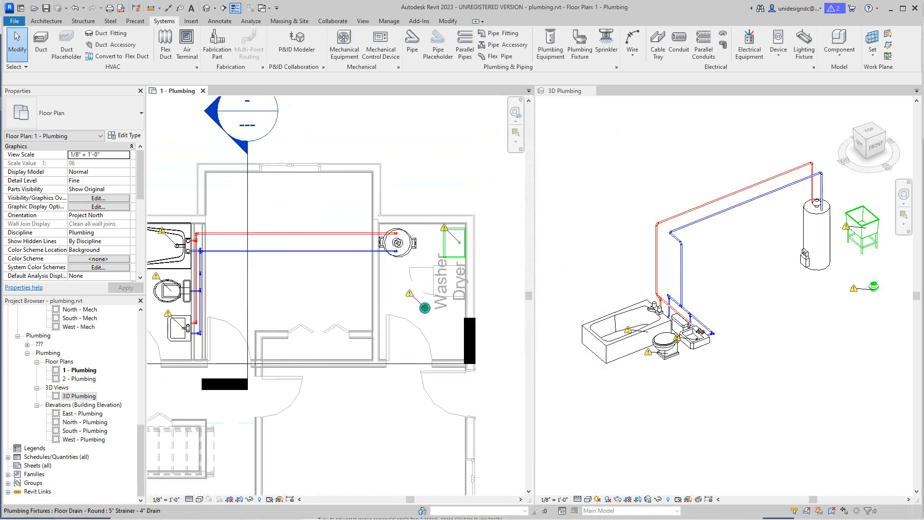
click(425, 308)
scroll(426, 310, down, 2)
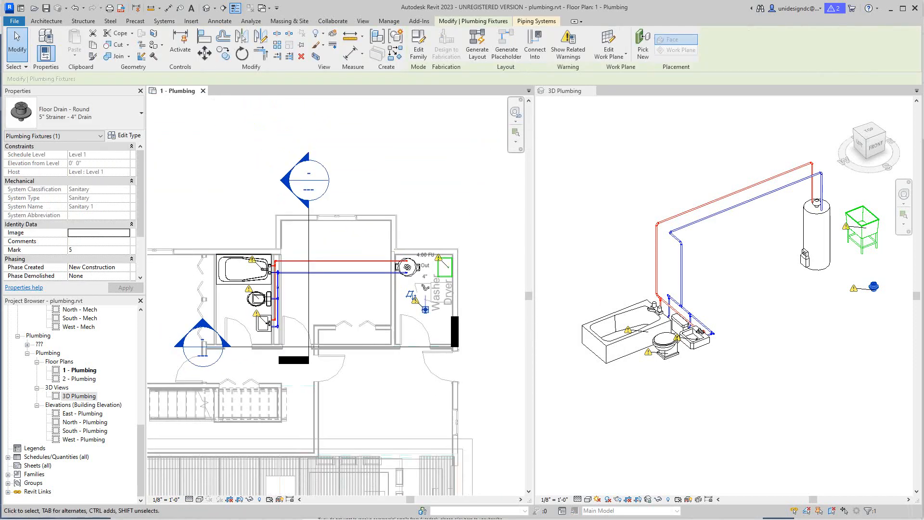
click(477, 46)
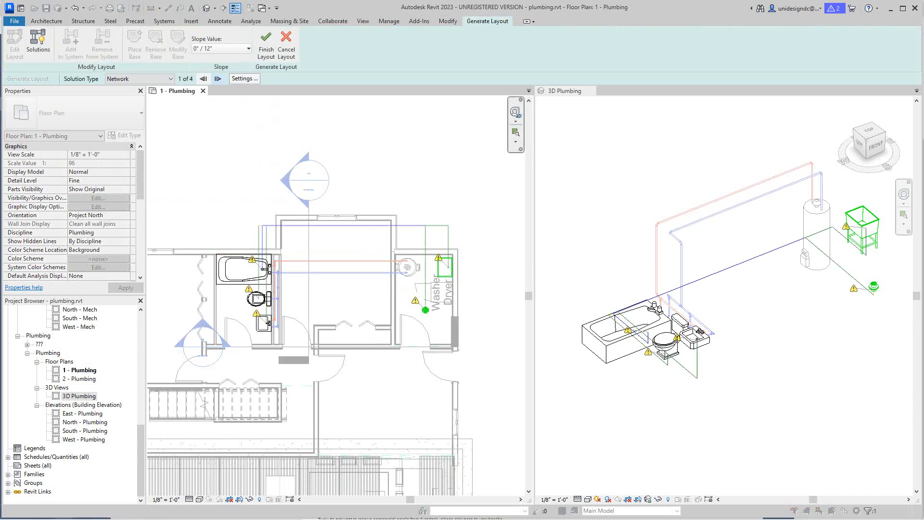
Compare the Network layout solutions for the sanitary piping in plan and 3D, returning to the first one
scroll(753, 328, down, 3)
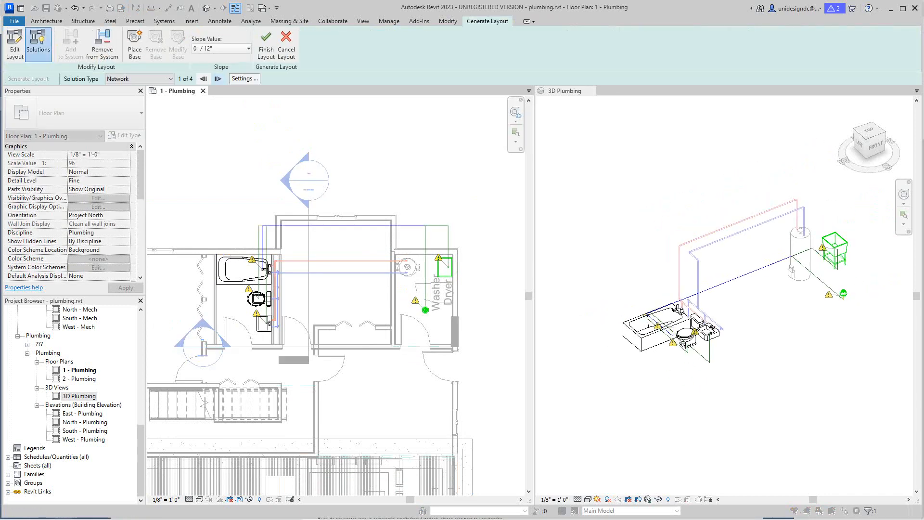
scroll(756, 328, up, 3)
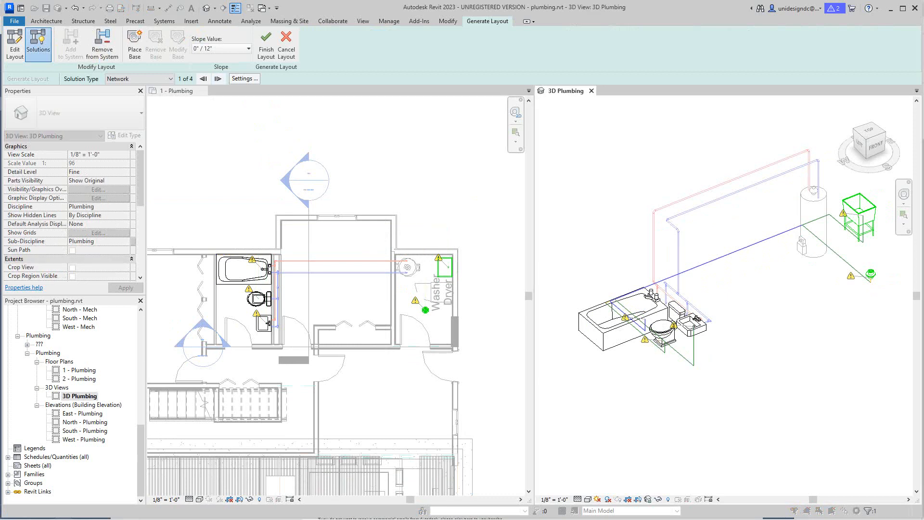
scroll(734, 388, down, 1)
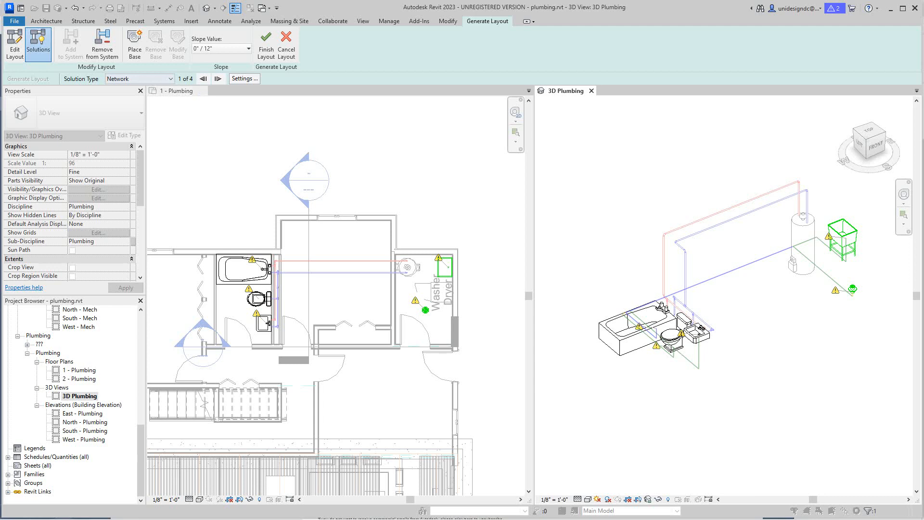
click(218, 78)
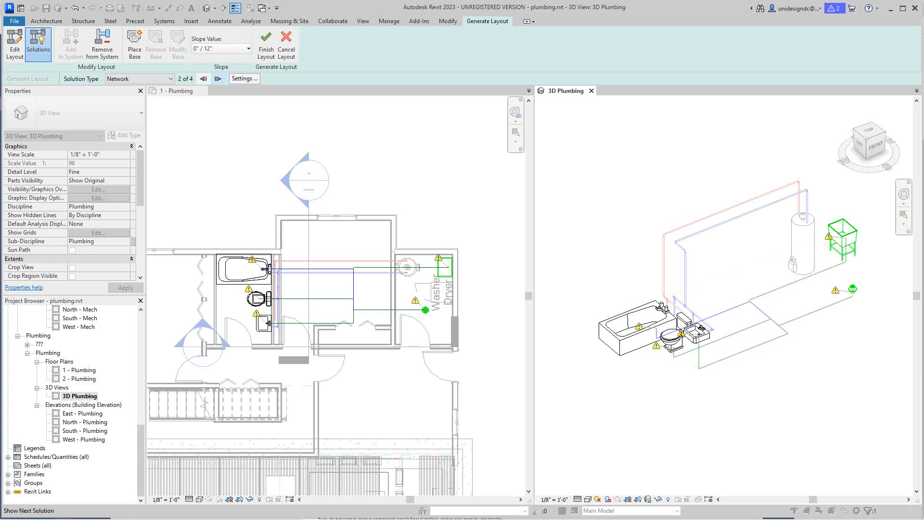
click(218, 78)
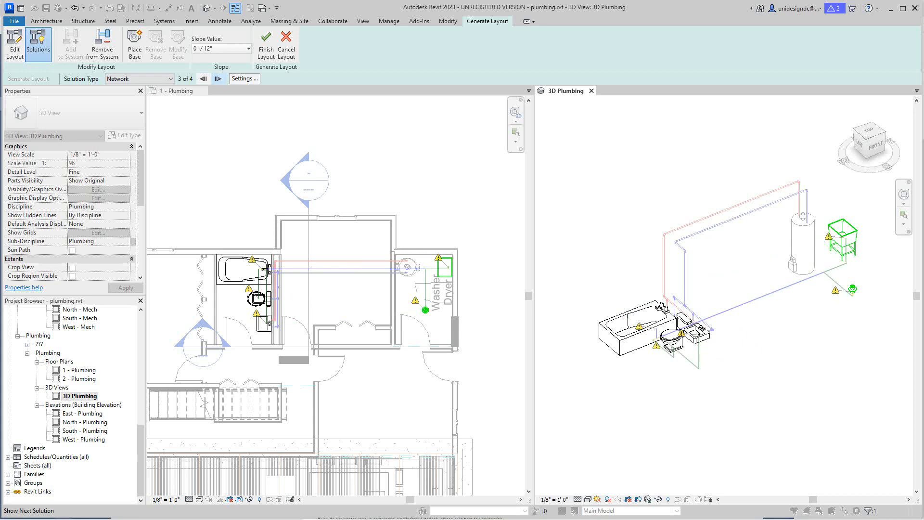
click(218, 79)
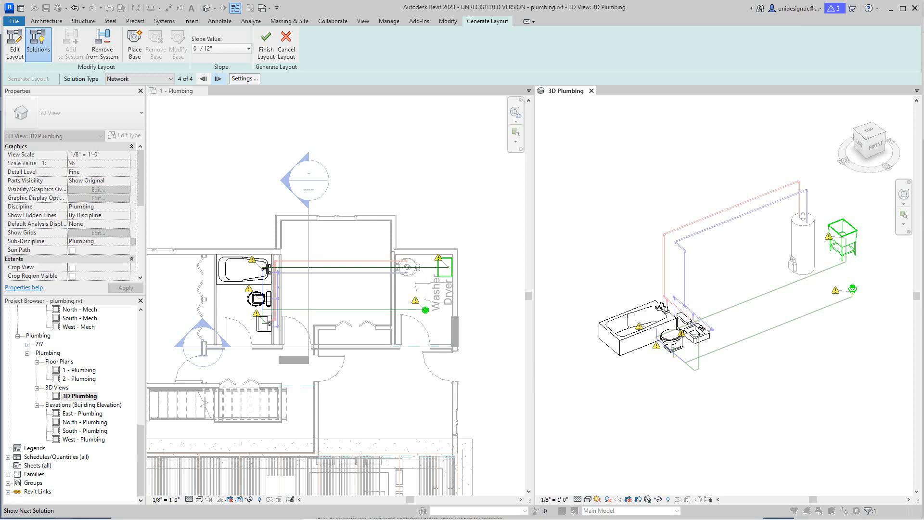
click(203, 79)
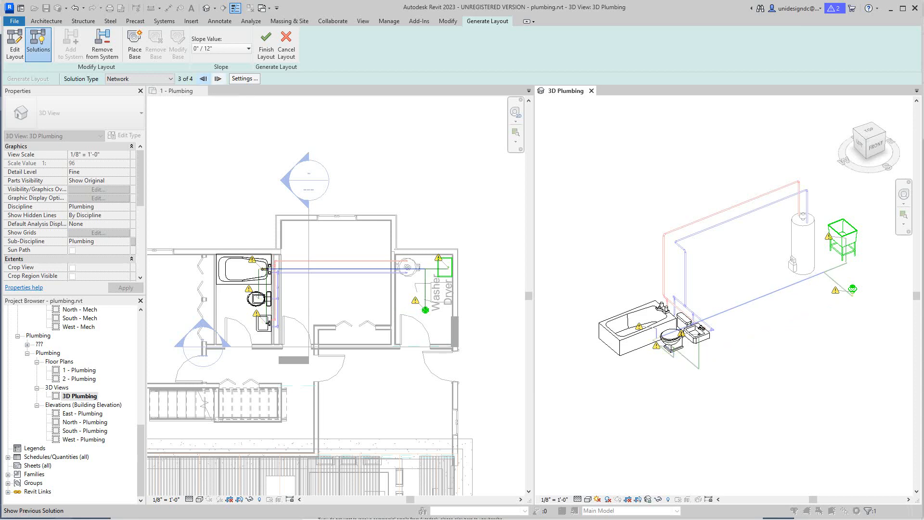
click(204, 78)
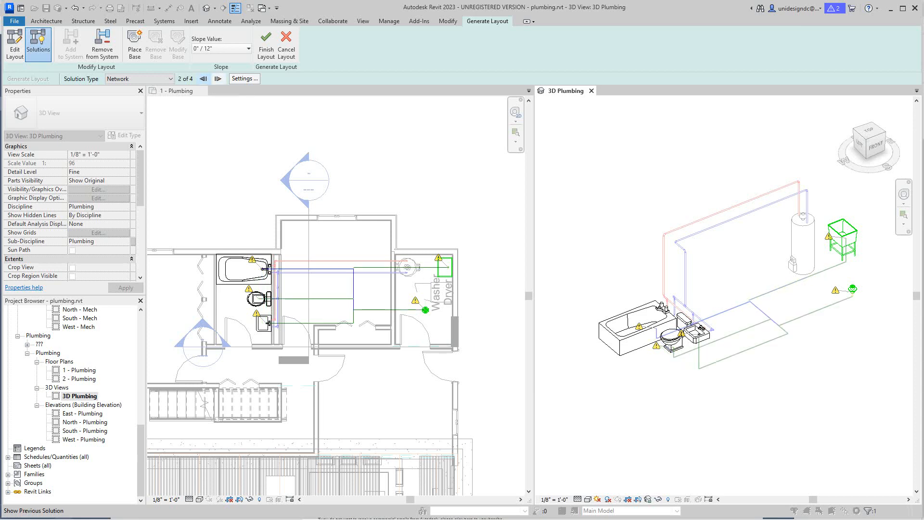
click(203, 78)
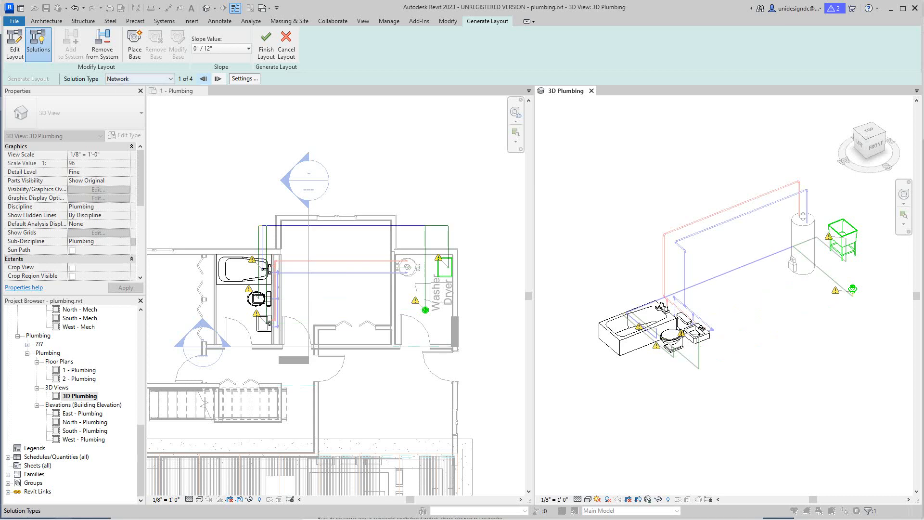
Change the layout solution type to Intersections and finish the sanitary layout with its first solution
click(139, 78)
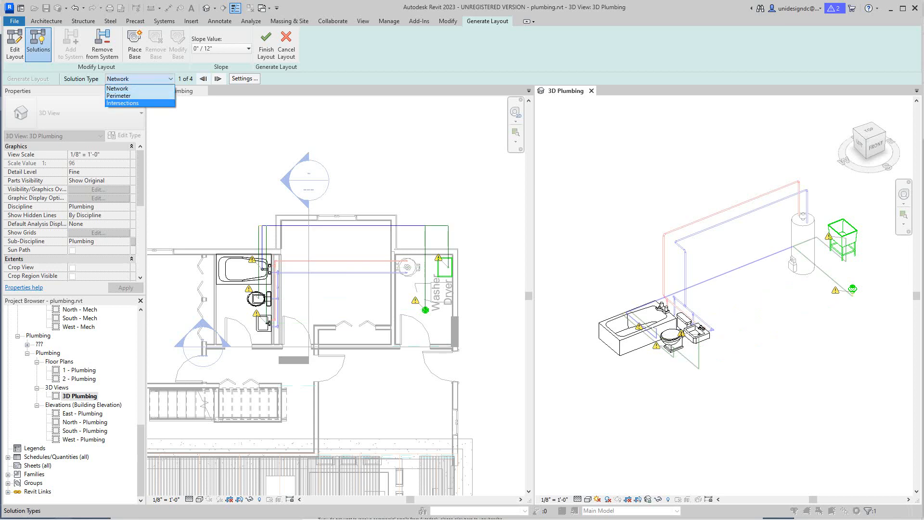
key(Return)
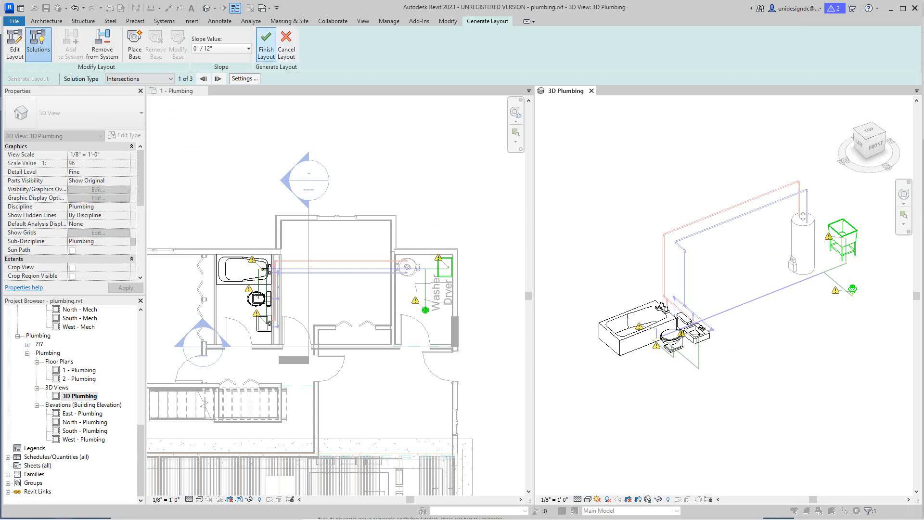
click(267, 45)
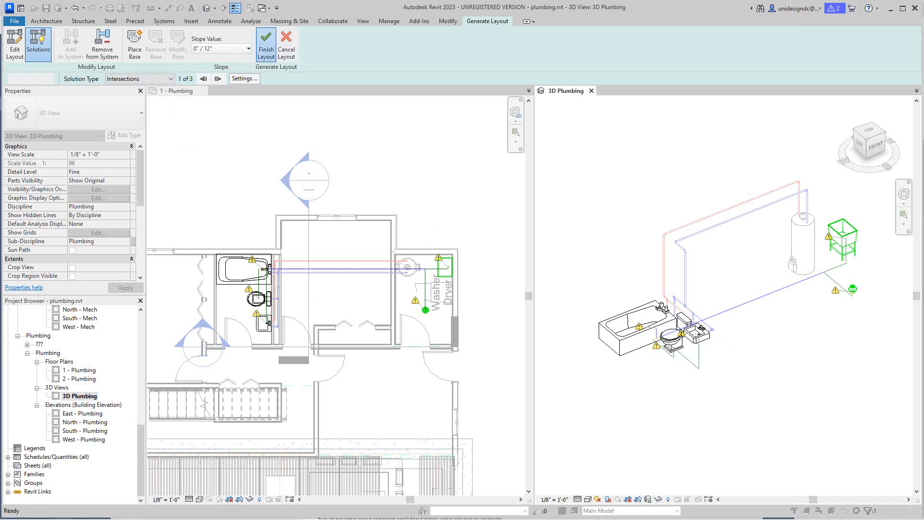
Examine the generated sanitary pipes and their fixture connections in the 3D view from the front and from an isometric angle
scroll(783, 320, up, 3)
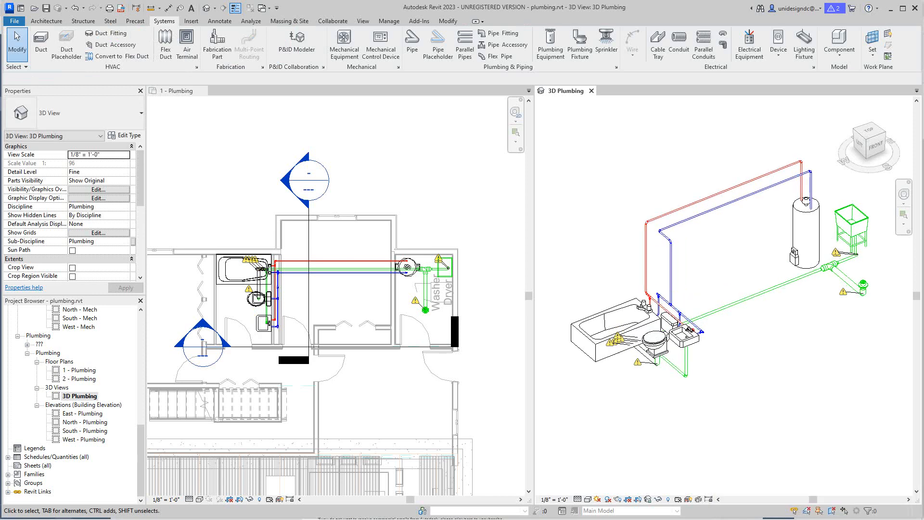
scroll(784, 325, down, 1)
middle_drag(783, 326, 791, 331)
scroll(791, 331, down, 3)
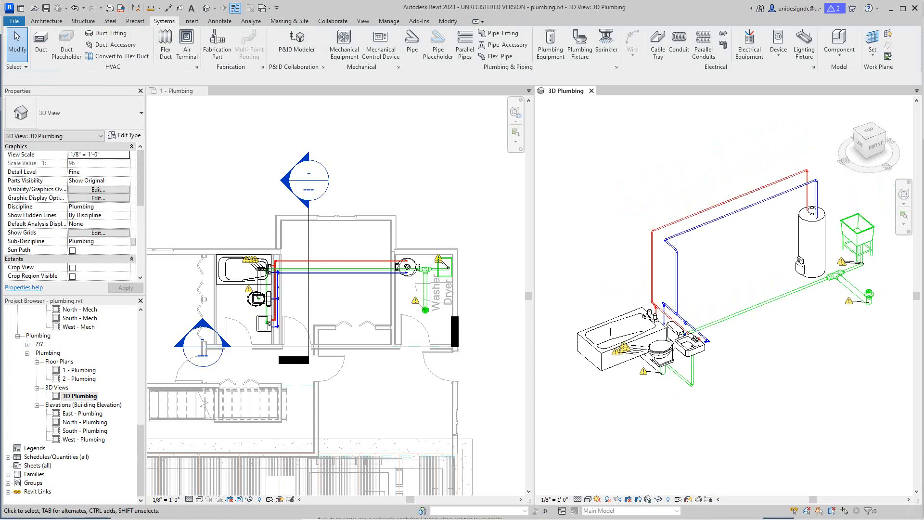
scroll(791, 330, up, 3)
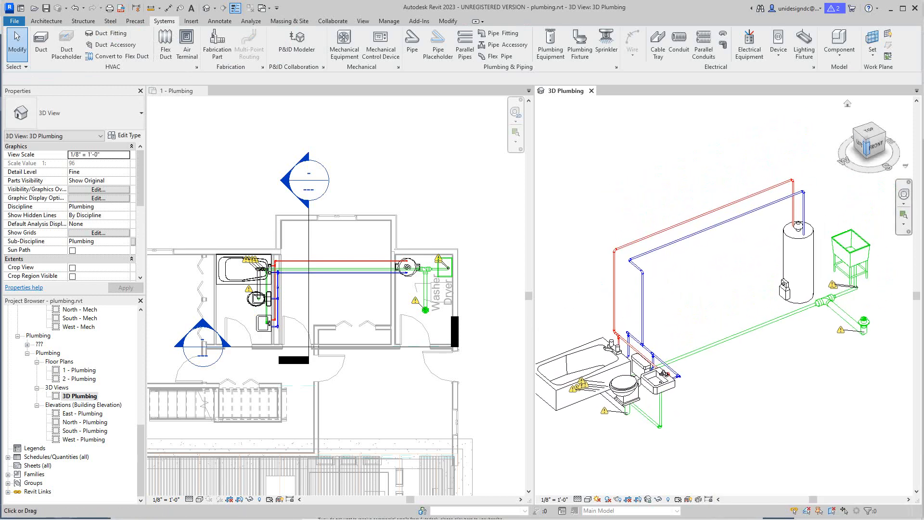
click(874, 145)
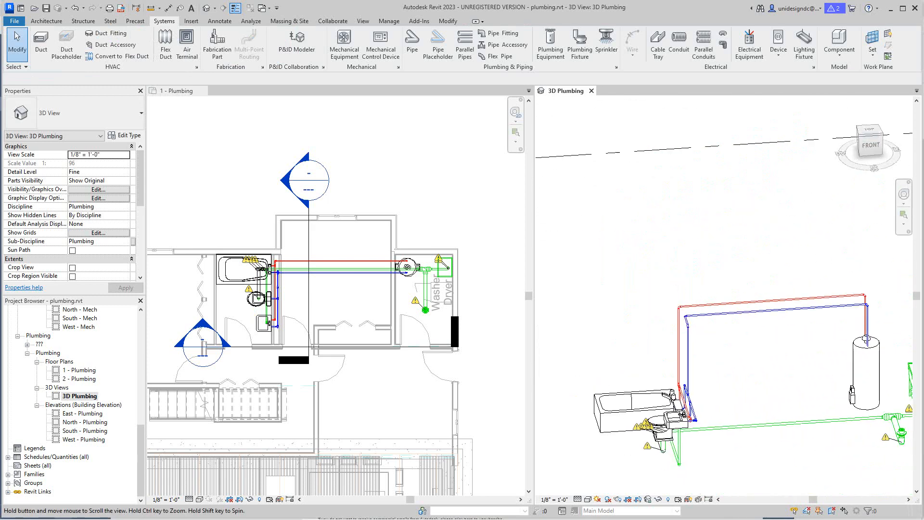
middle_drag(722, 323, 672, 282)
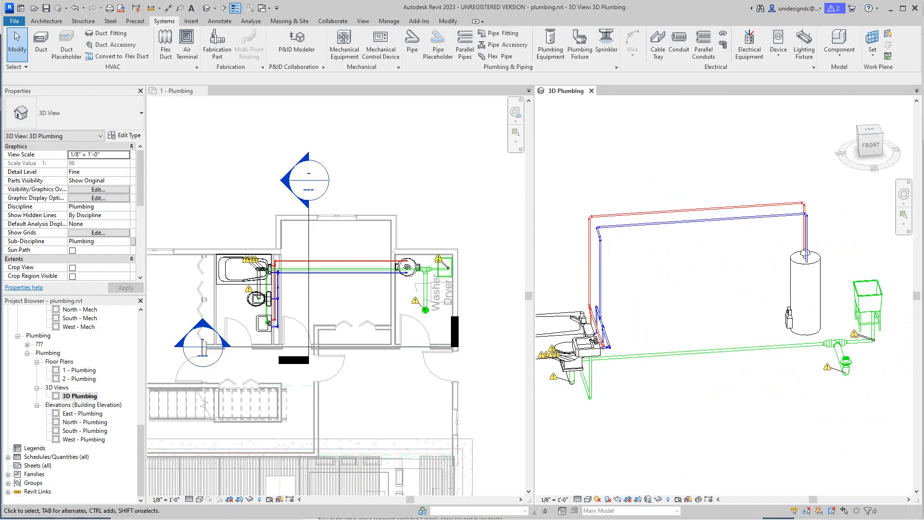
click(871, 146)
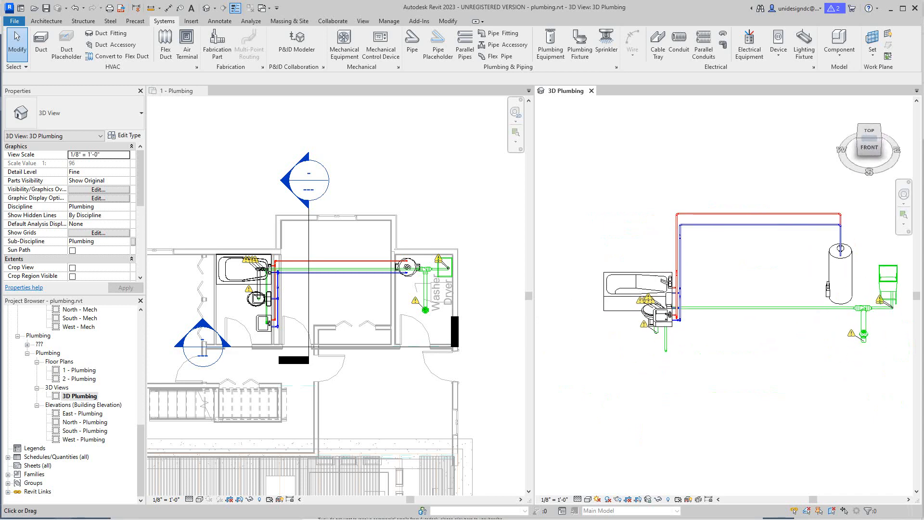
click(858, 140)
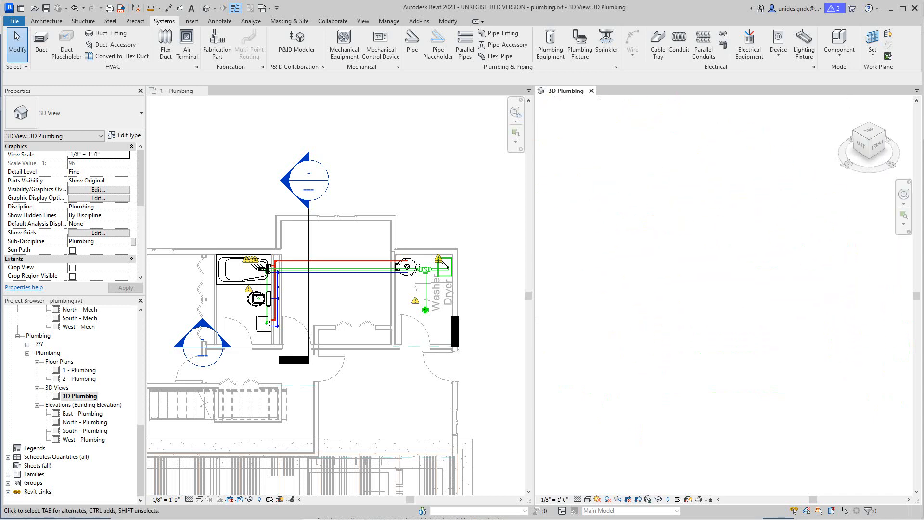
middle_drag(611, 193, 861, 308)
scroll(706, 333, up, 6)
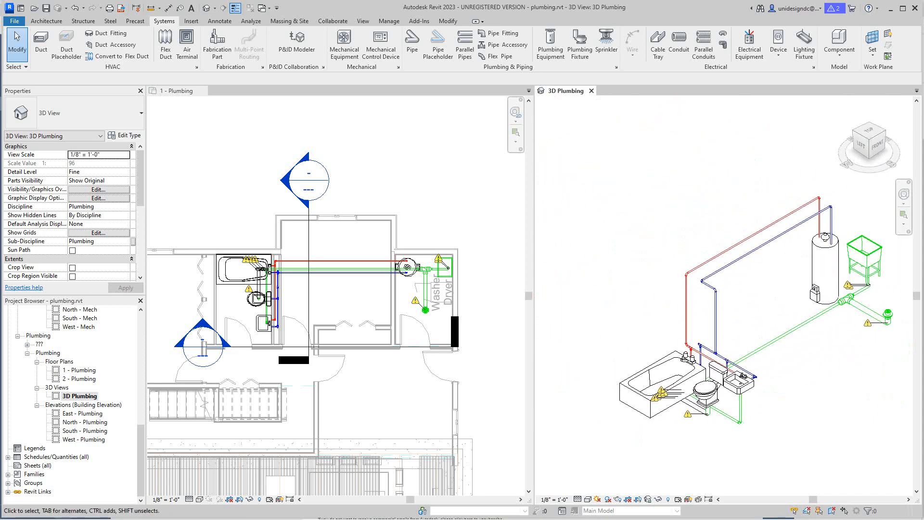
scroll(745, 391, down, 1)
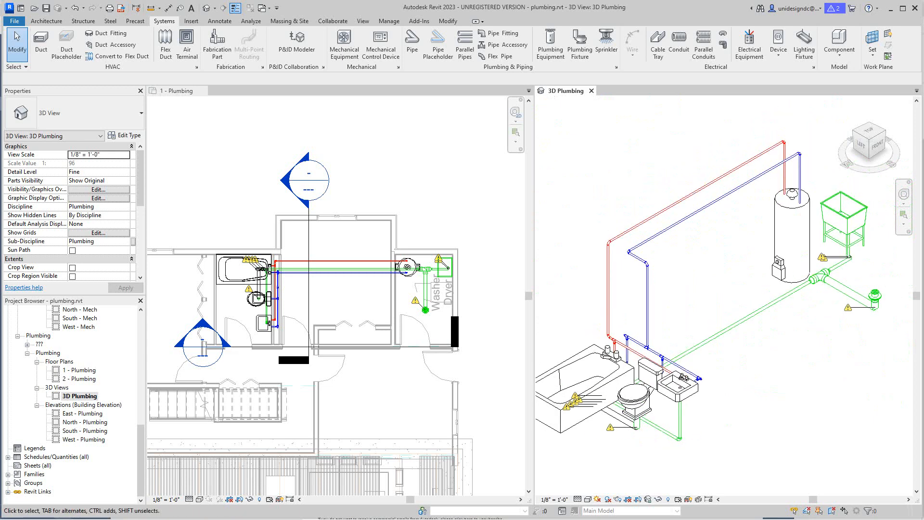
scroll(744, 391, down, 2)
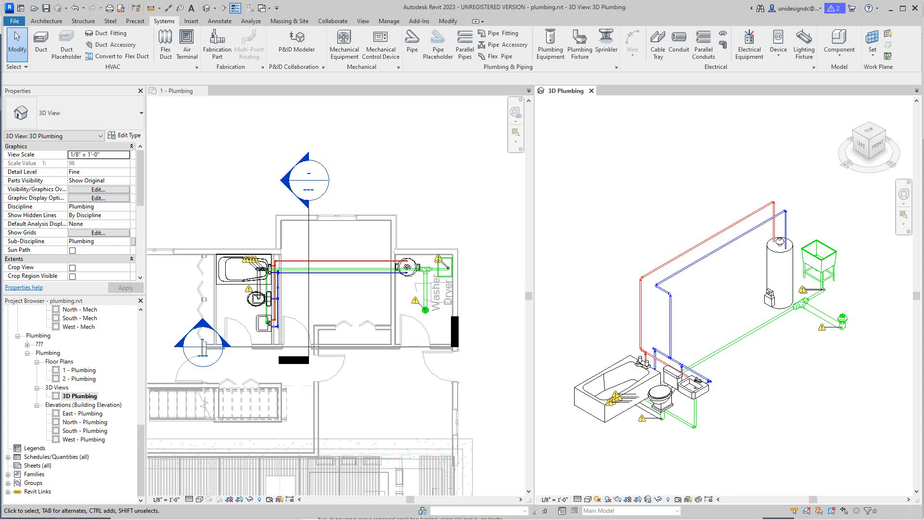
click(293, 513)
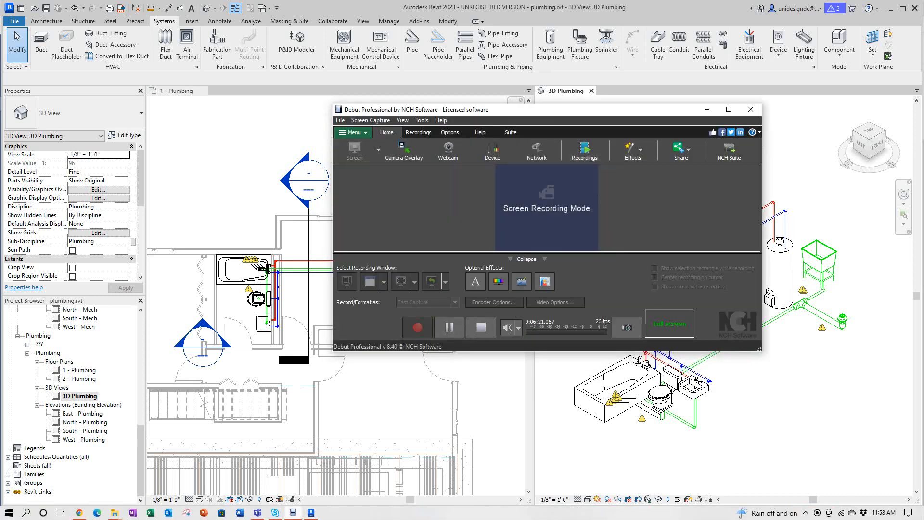